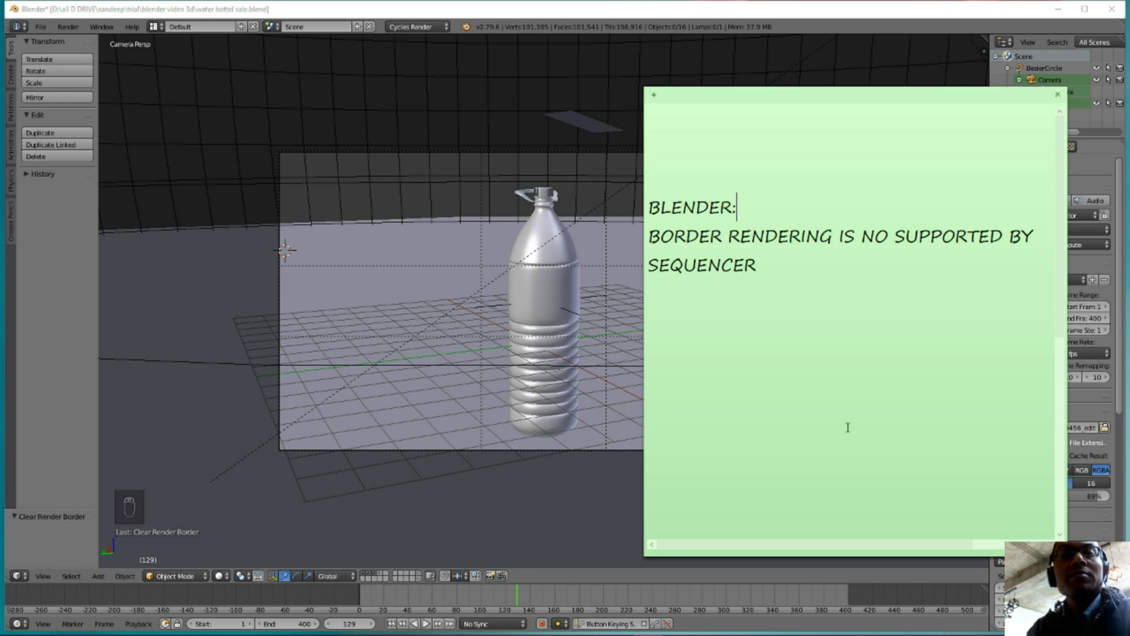
Move the sticky note, select its 'border rendering is not supported by sequencer' error line, then return to Blender
{"action": "left_click_drag", "start_coordinate": [739, 96], "coordinate": [689, 77]}
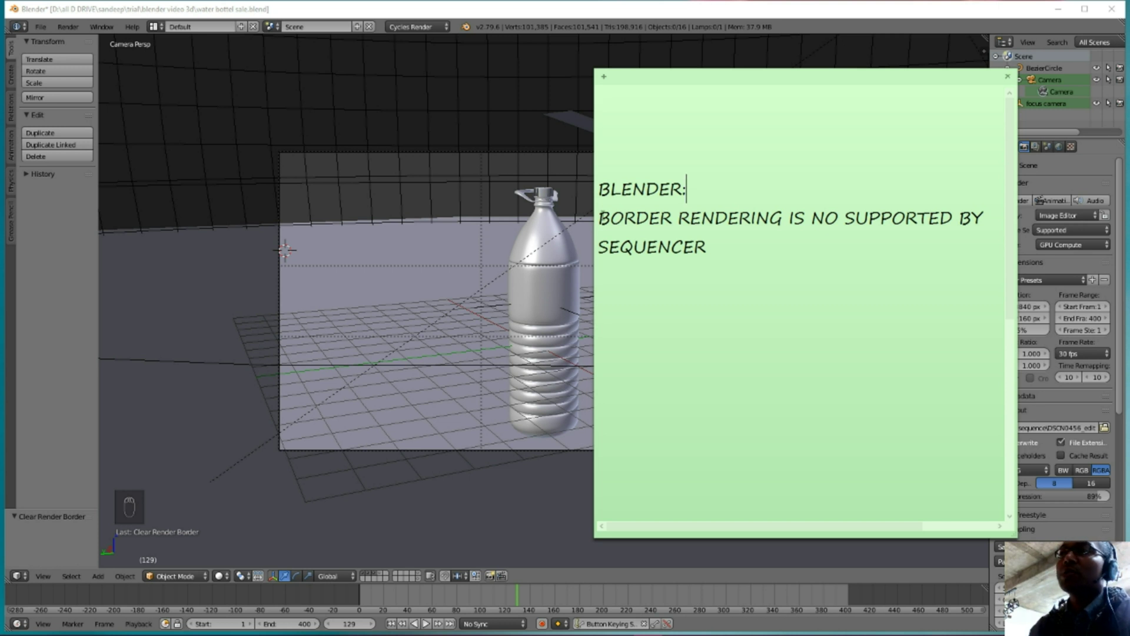
{"action": "left_click", "coordinate": [598, 218]}
{"action": "left_click_drag", "start_coordinate": [598, 218], "coordinate": [794, 235]}
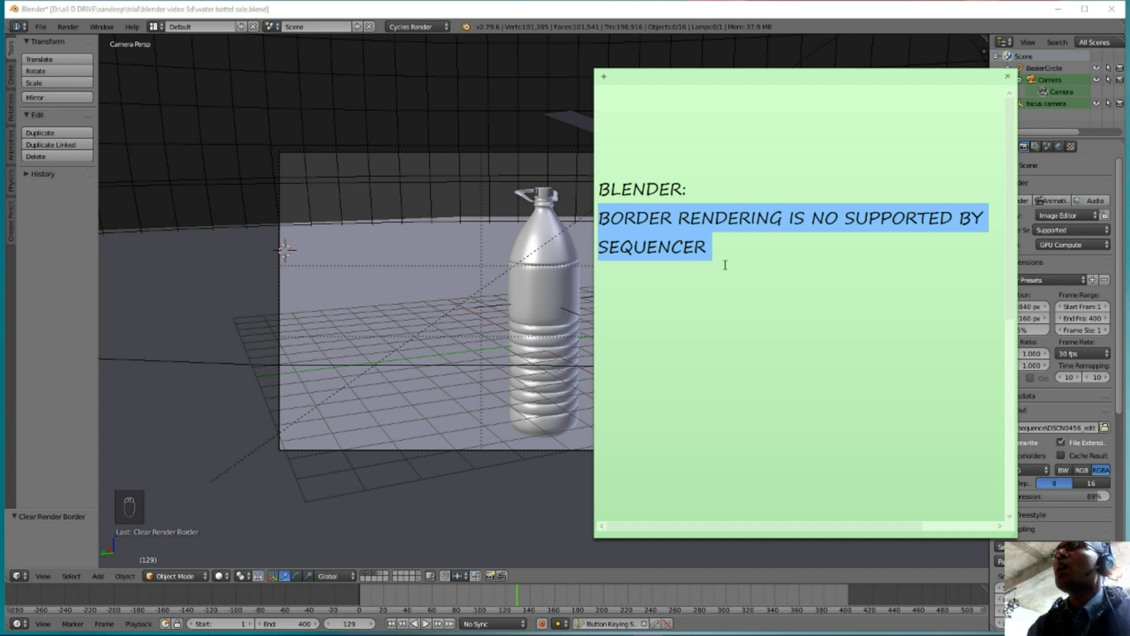
{"action": "left_click", "coordinate": [709, 247]}
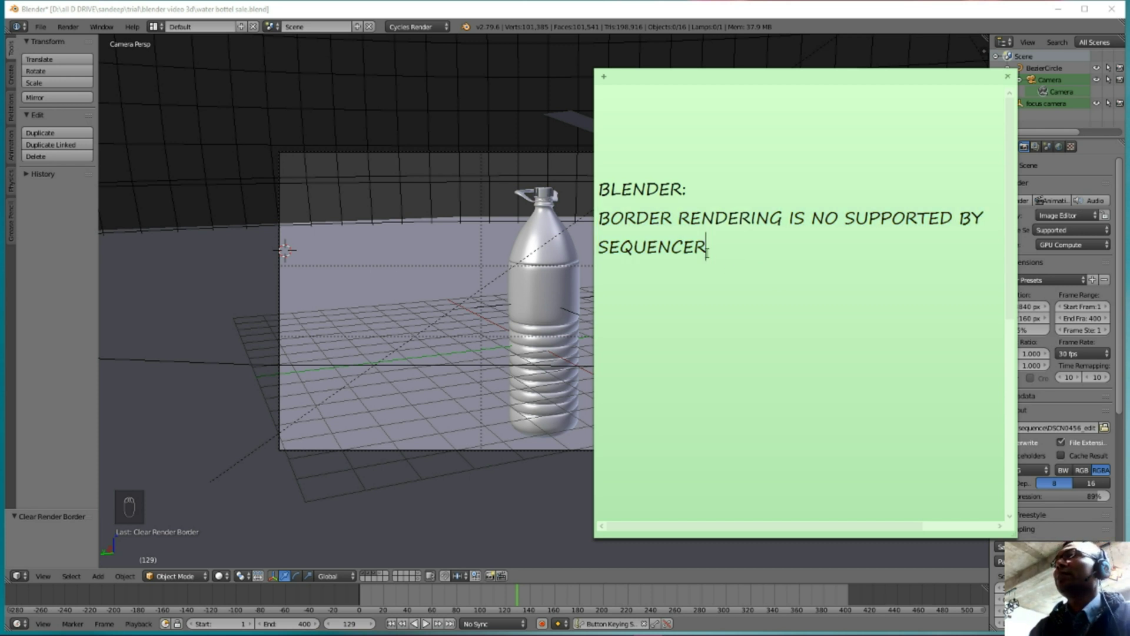
{"action": "left_click_drag", "start_coordinate": [709, 247], "coordinate": [610, 215]}
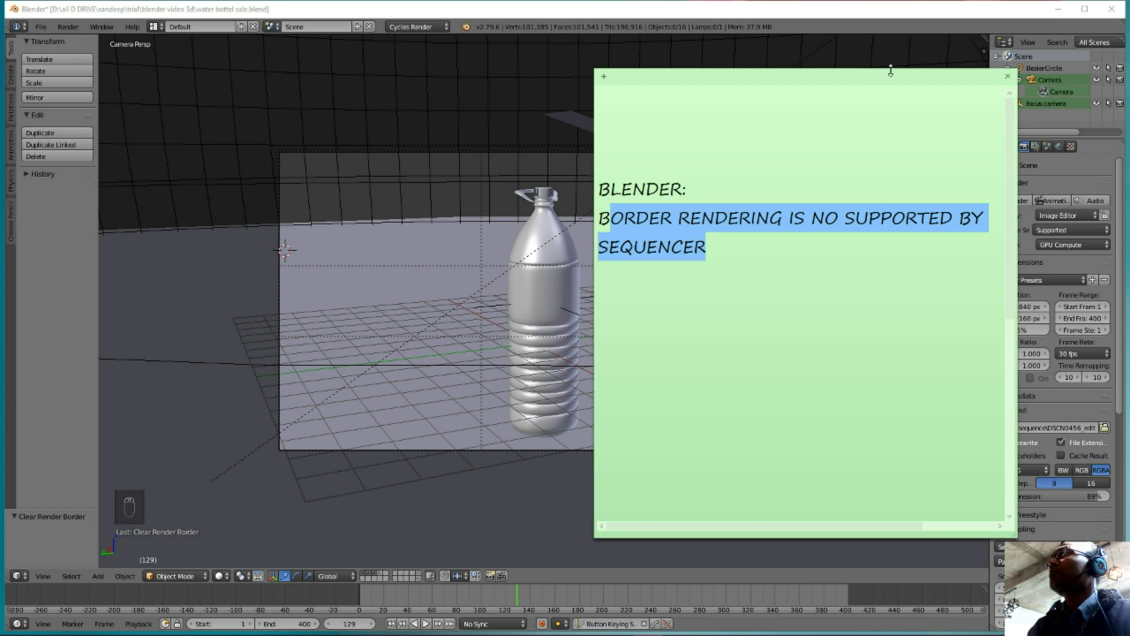
{"action": "left_click", "coordinate": [834, 40]}
Orbit to a free perspective, deselect all objects, and switch the viewport to Cycles rendered shading
{"action": "scroll", "coordinate": [730, 307], "scroll_direction": "down", "scroll_amount": 2}
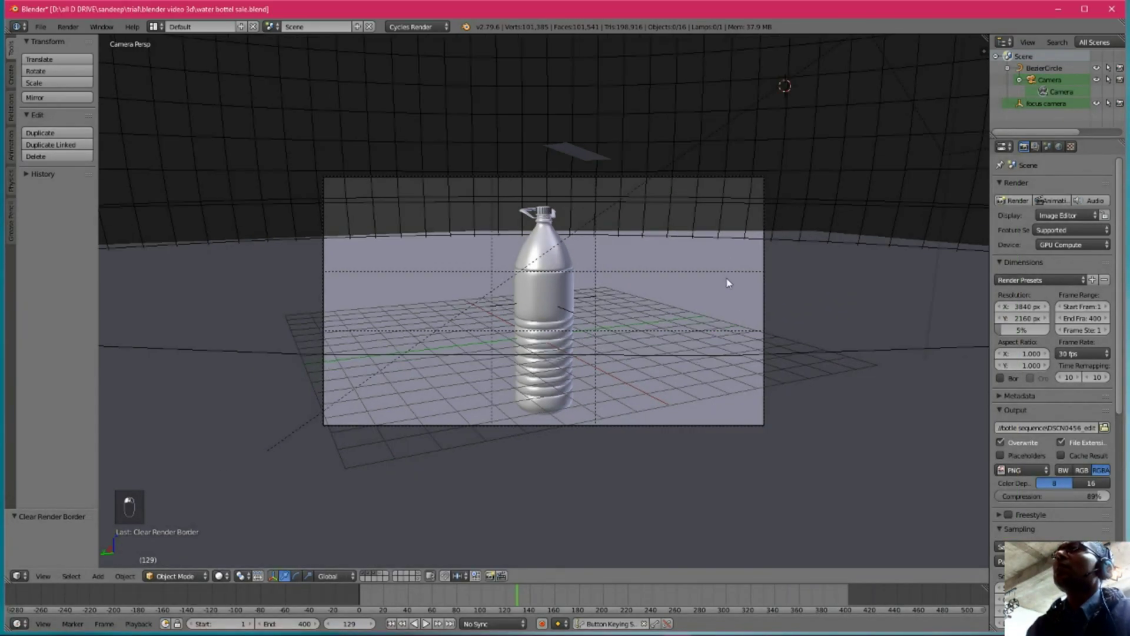
{"action": "middle_click_drag", "start_coordinate": [728, 283], "coordinate": [650, 340]}
{"action": "scroll", "coordinate": [598, 307], "scroll_direction": "up", "scroll_amount": 3}
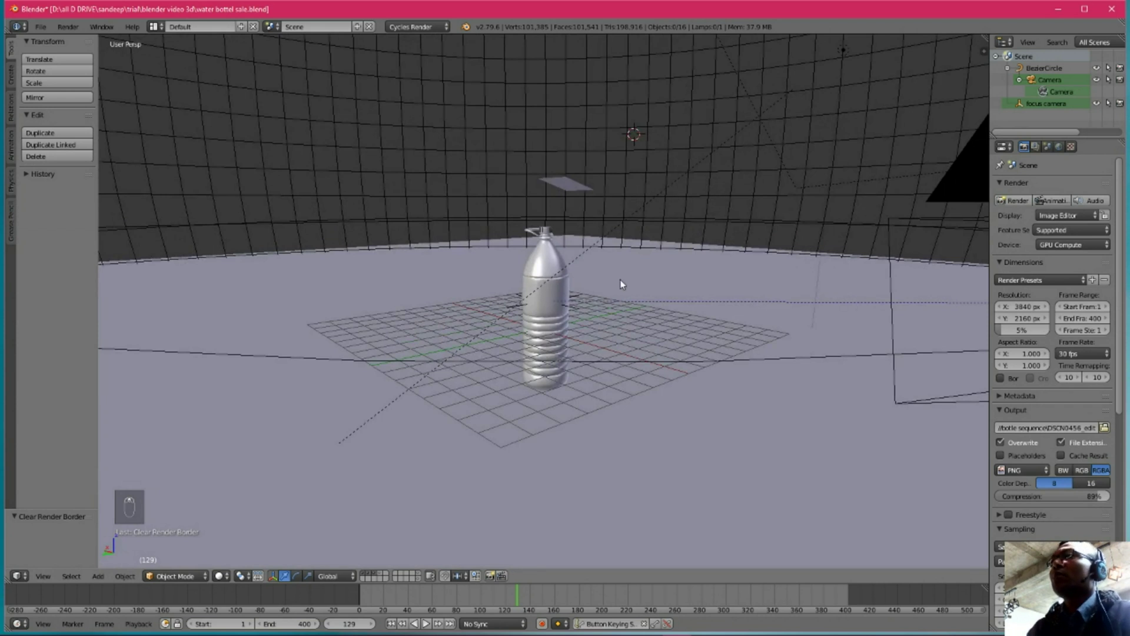
{"action": "right_click", "coordinate": [556, 277]}
{"action": "middle_click_drag", "start_coordinate": [563, 277], "coordinate": [638, 296]}
{"action": "key", "text": "a"}
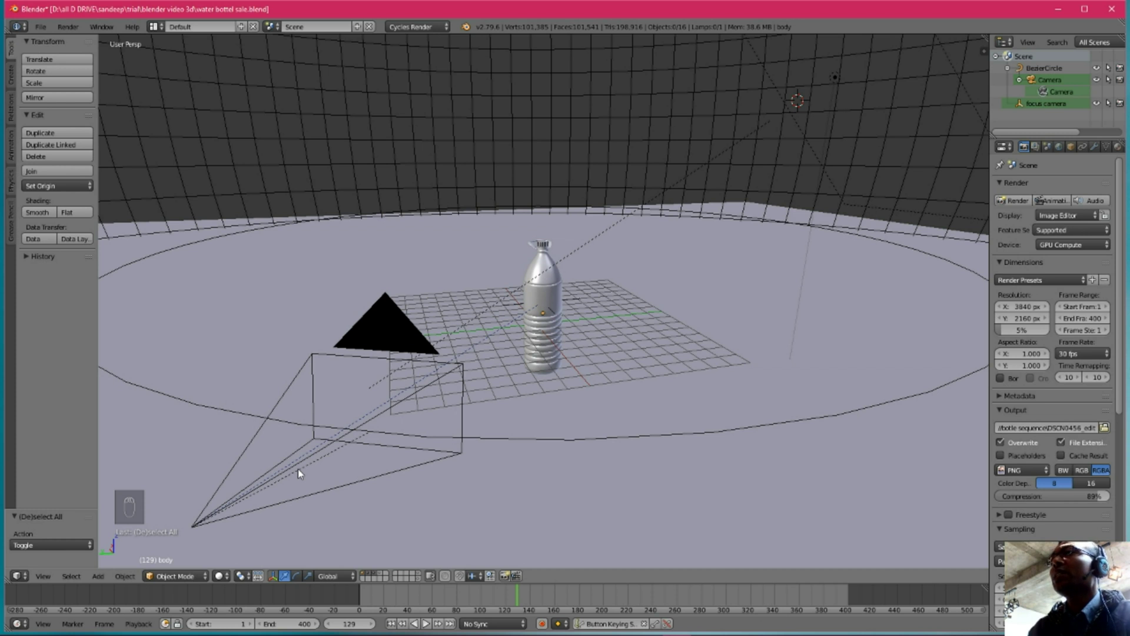
{"action": "key", "text": "shift+z"}
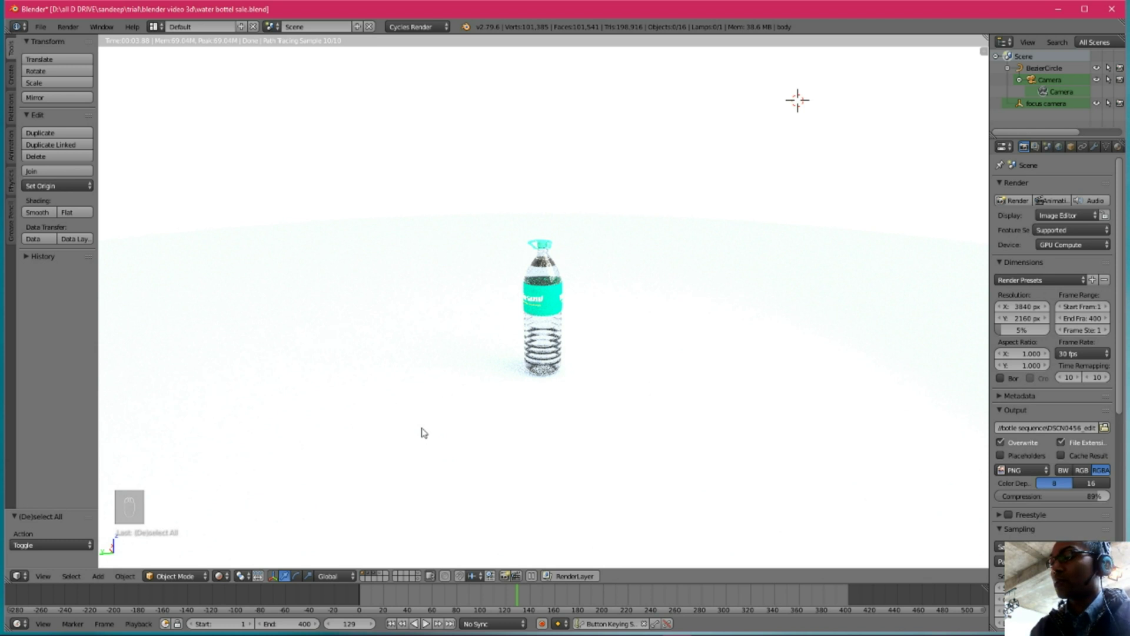
View the rendered water bottle through the scene camera with Numpad 0, zooming the frame in and out
{"action": "key", "text": "KP_0"}
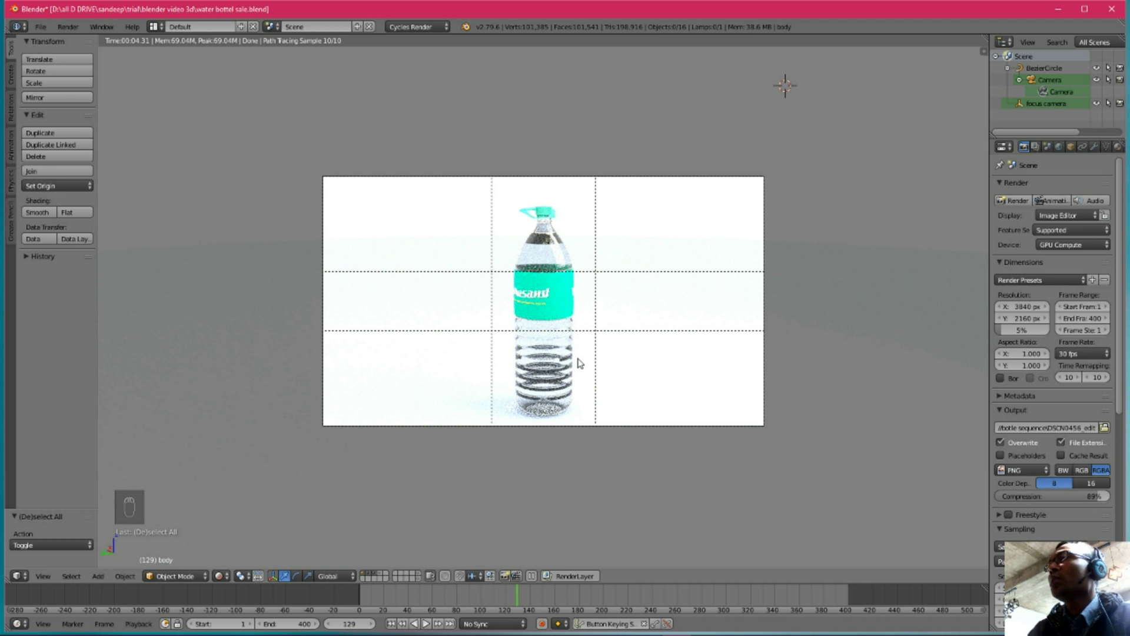
{"action": "scroll", "coordinate": [577, 363], "scroll_direction": "up", "scroll_amount": 1}
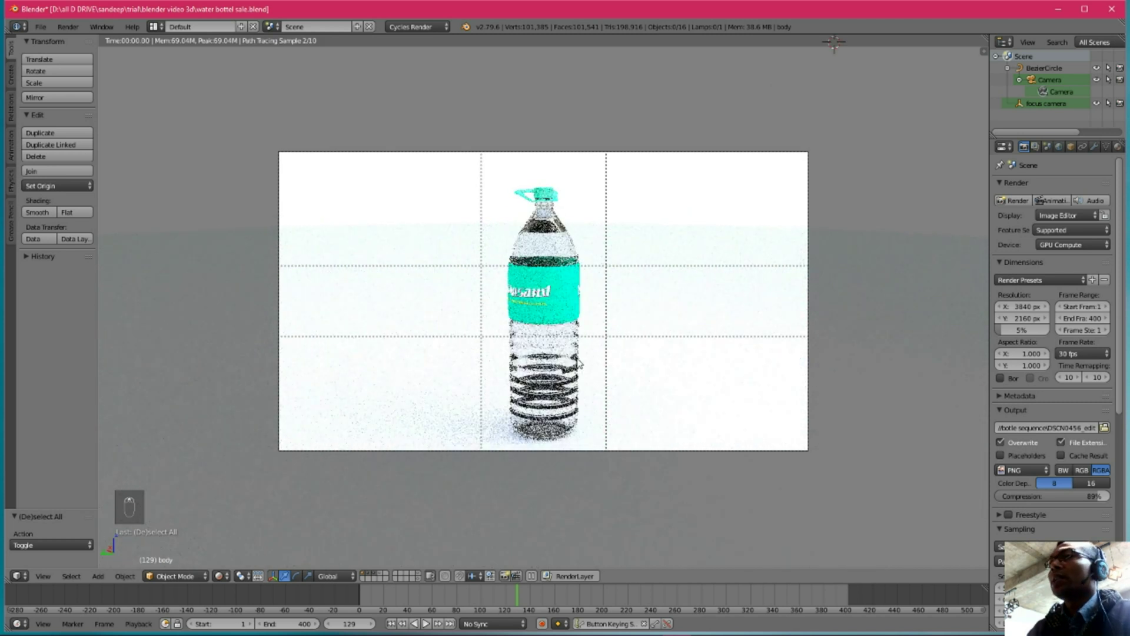
{"action": "scroll", "coordinate": [577, 363], "scroll_direction": "down", "scroll_amount": 1}
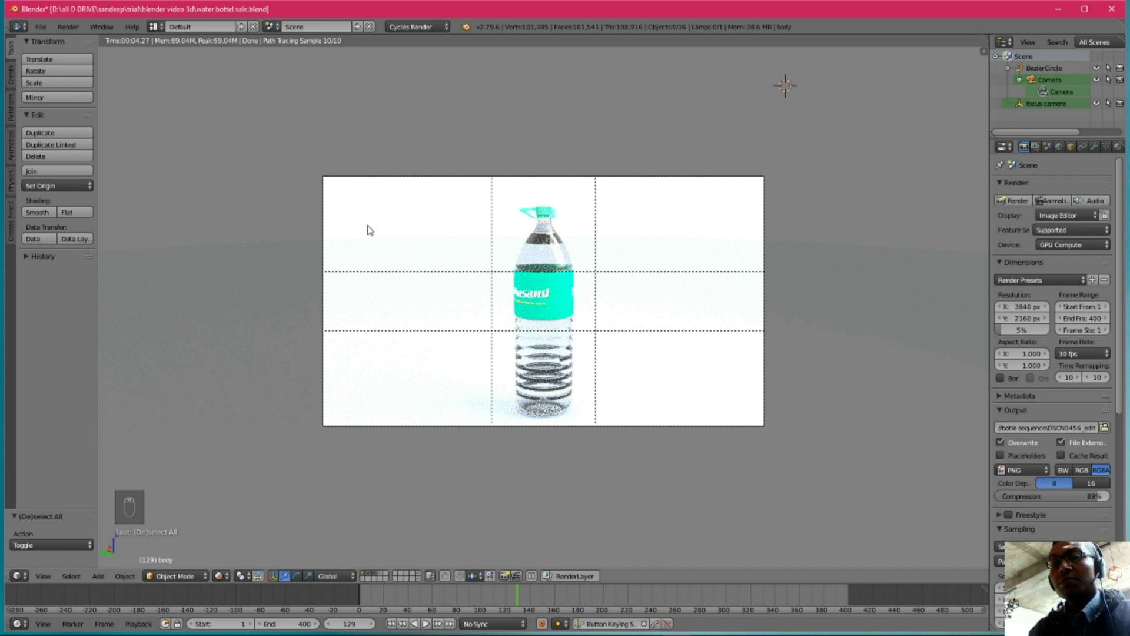
Draw a Ctrl+B render border across the whole camera frame, then return to solid shading
{"action": "key", "text": "ctrl+b"}
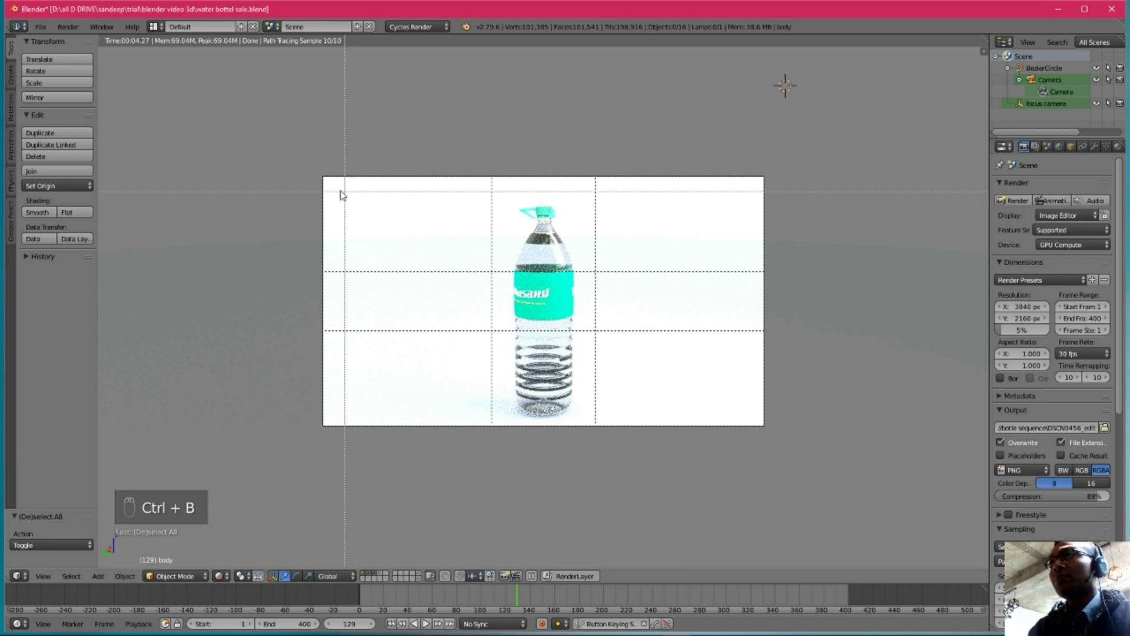
{"action": "left_click_drag", "start_coordinate": [316, 169], "coordinate": [770, 434]}
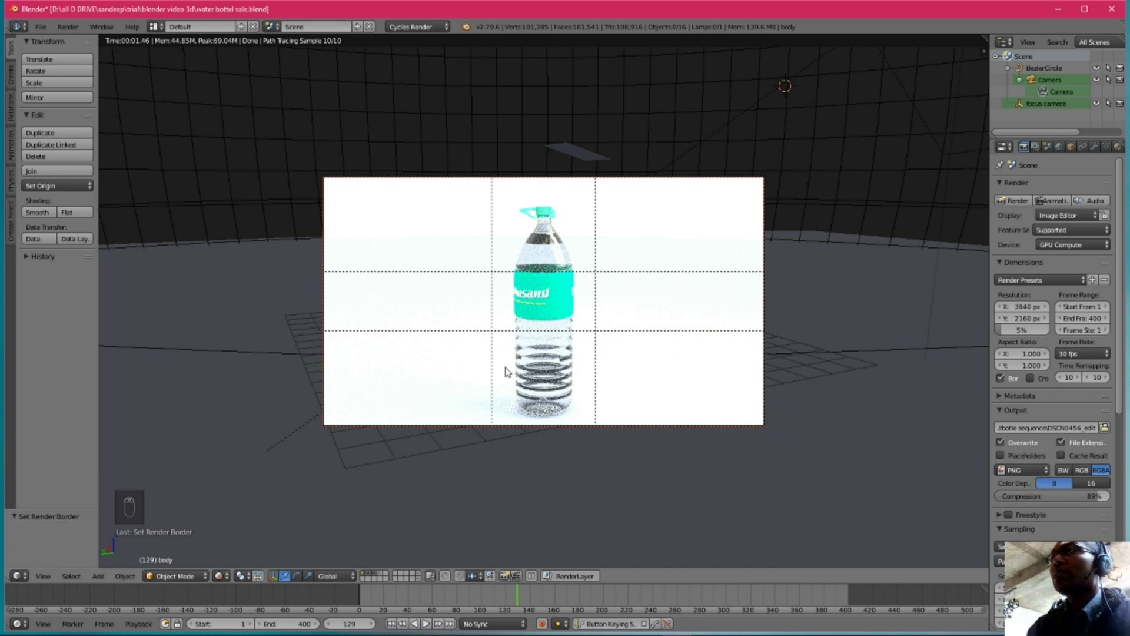
{"action": "key", "text": "shift+z"}
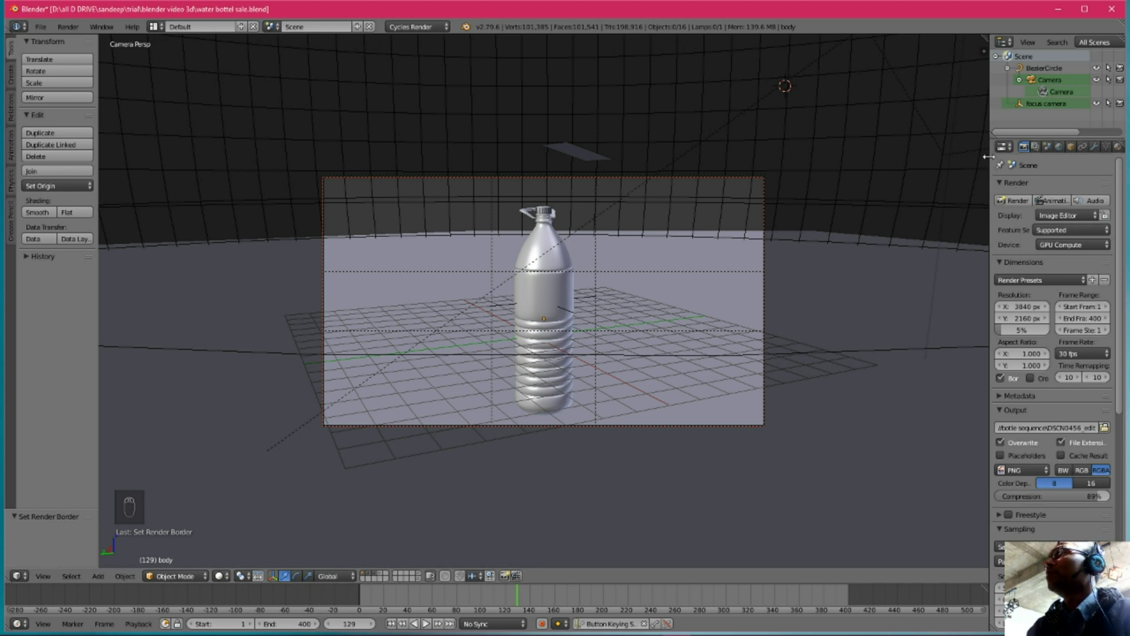
{"action": "left_click_drag", "start_coordinate": [990, 162], "coordinate": [965, 165]}
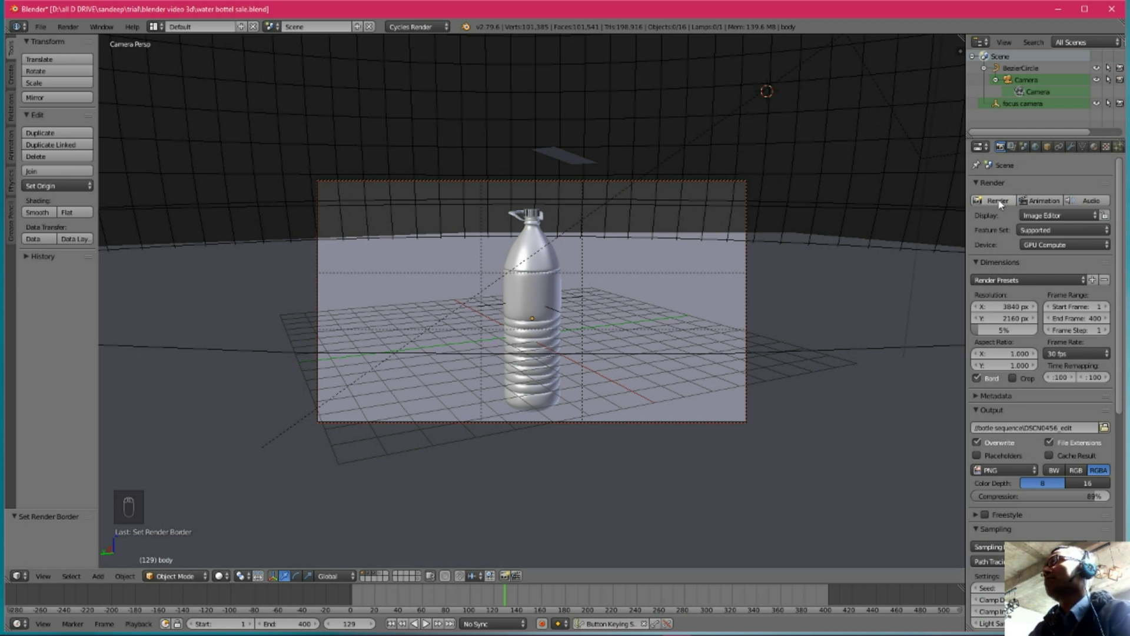
Render with F12, getting the 'border rendering is not supported by sequencer' warning, then launch Windows Magnifier
{"action": "key", "text": "F12"}
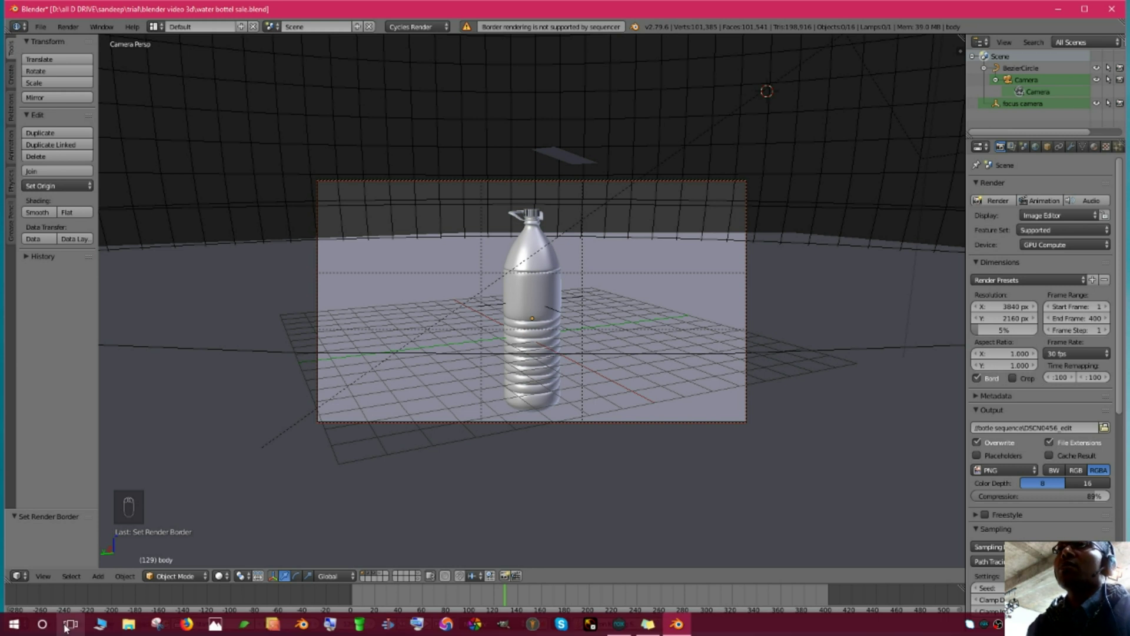
{"action": "mouse_move", "coordinate": [42, 625]}
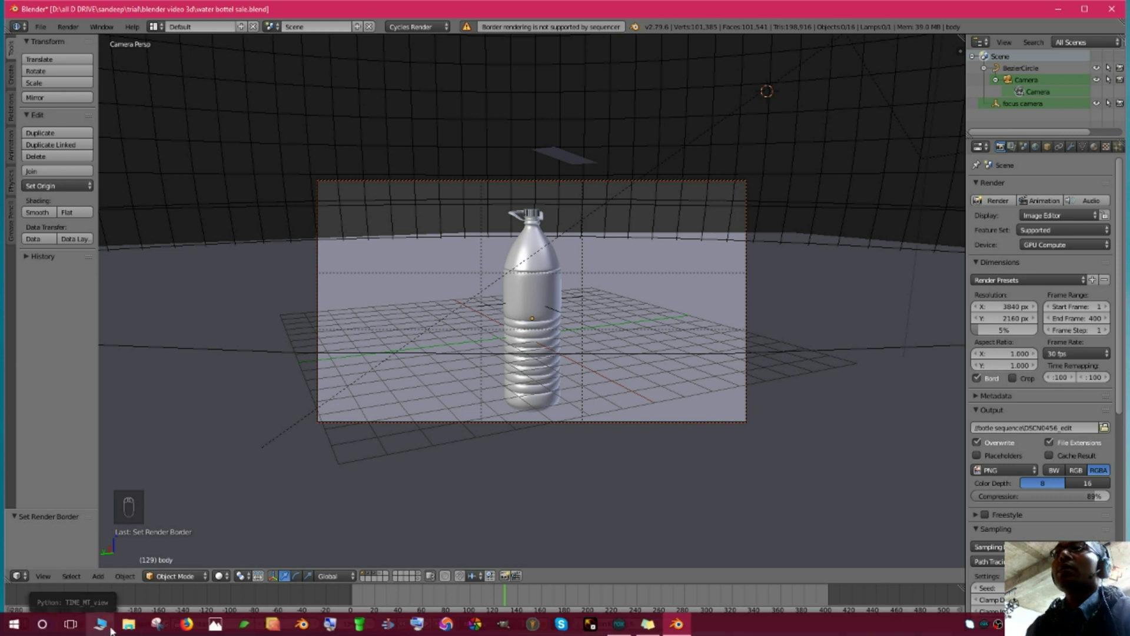
{"action": "left_click", "coordinate": [272, 622]}
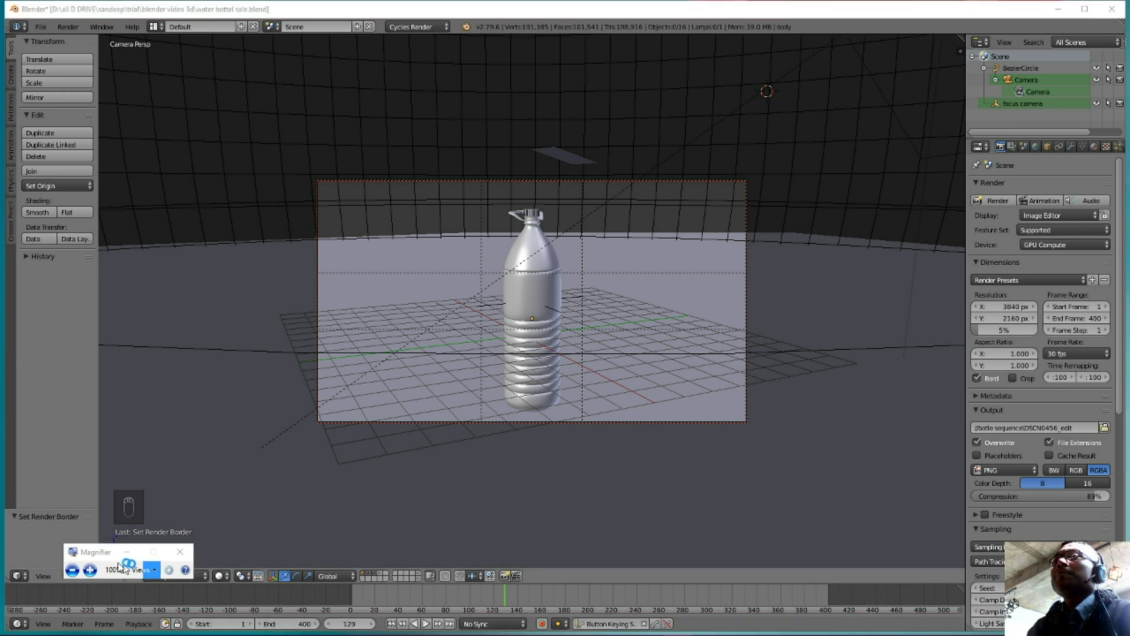
Magnify the screen to 200%, minimize Magnifier, and render again to reproduce the border warning
{"action": "left_click", "coordinate": [90, 570]}
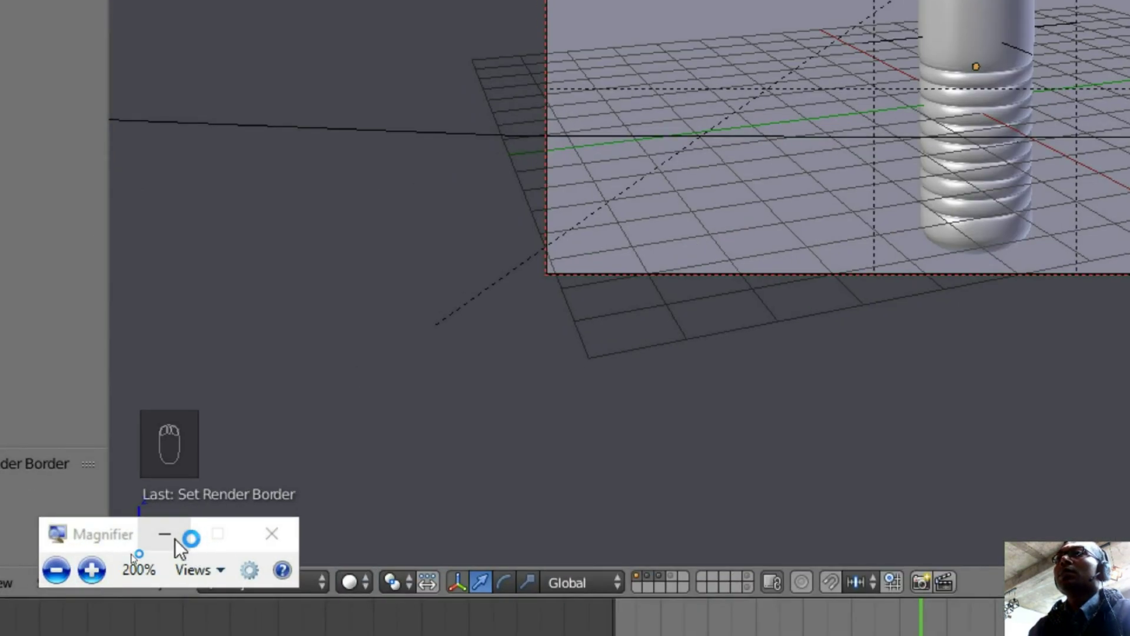
{"action": "left_click", "coordinate": [167, 536]}
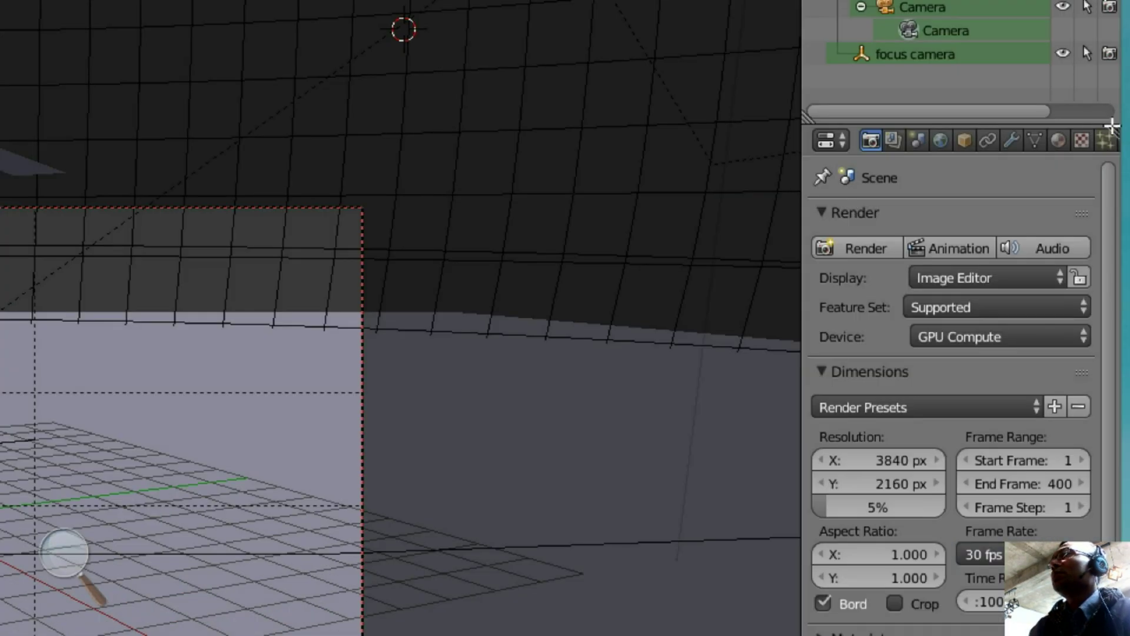
{"action": "left_click", "coordinate": [858, 252]}
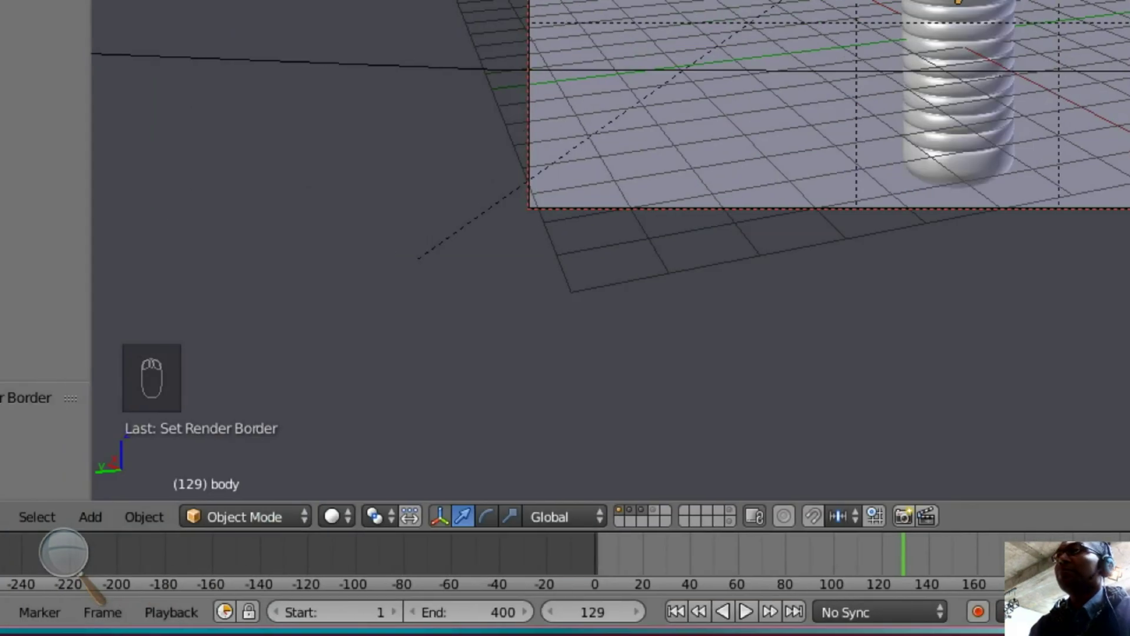
Bring Magnifier back and reduce the magnification to 100%
{"action": "mouse_move", "coordinate": [309, 610]}
{"action": "left_click", "coordinate": [542, 606]}
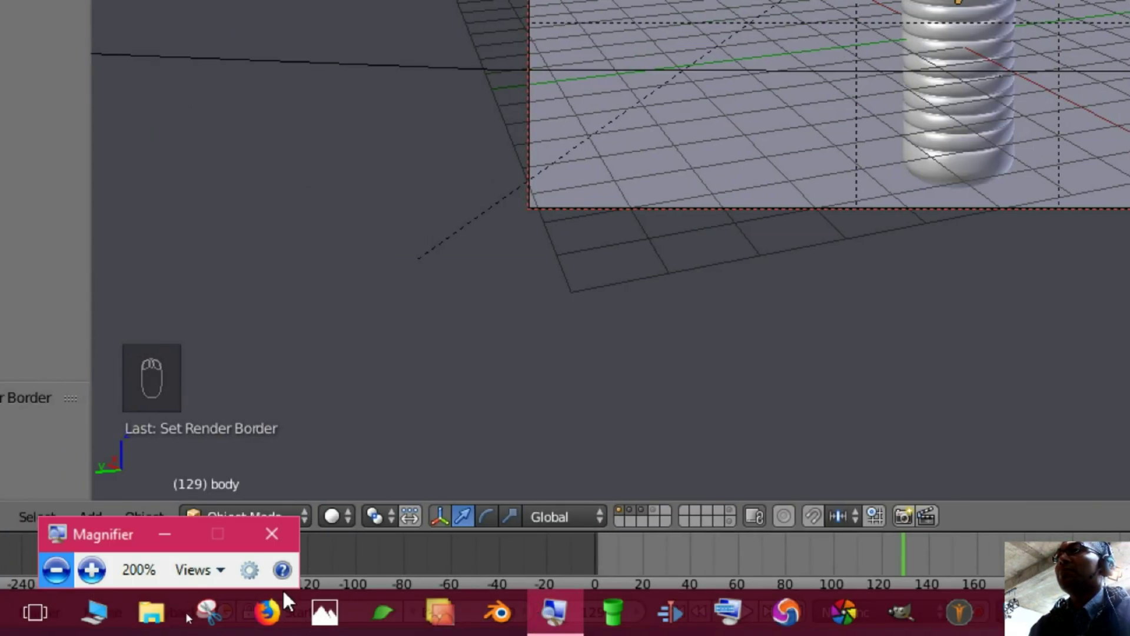
{"action": "left_click", "coordinate": [55, 567]}
{"action": "left_click", "coordinate": [60, 583]}
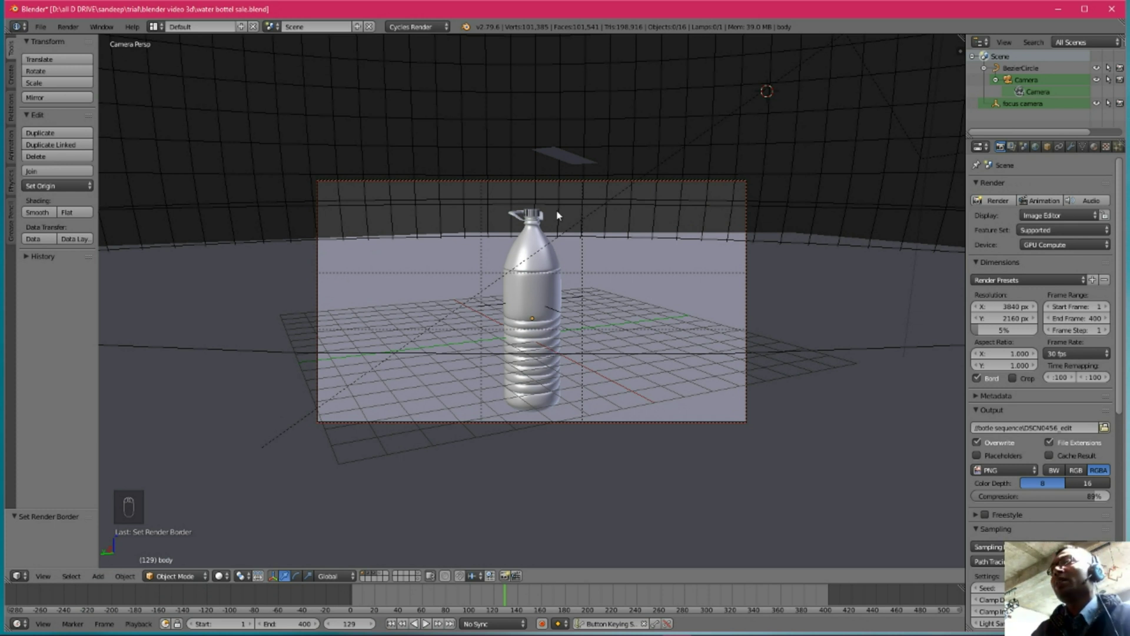
Render once more, then leave the camera view and orbit to a closer, higher view of the bottle
{"action": "left_click", "coordinate": [996, 201]}
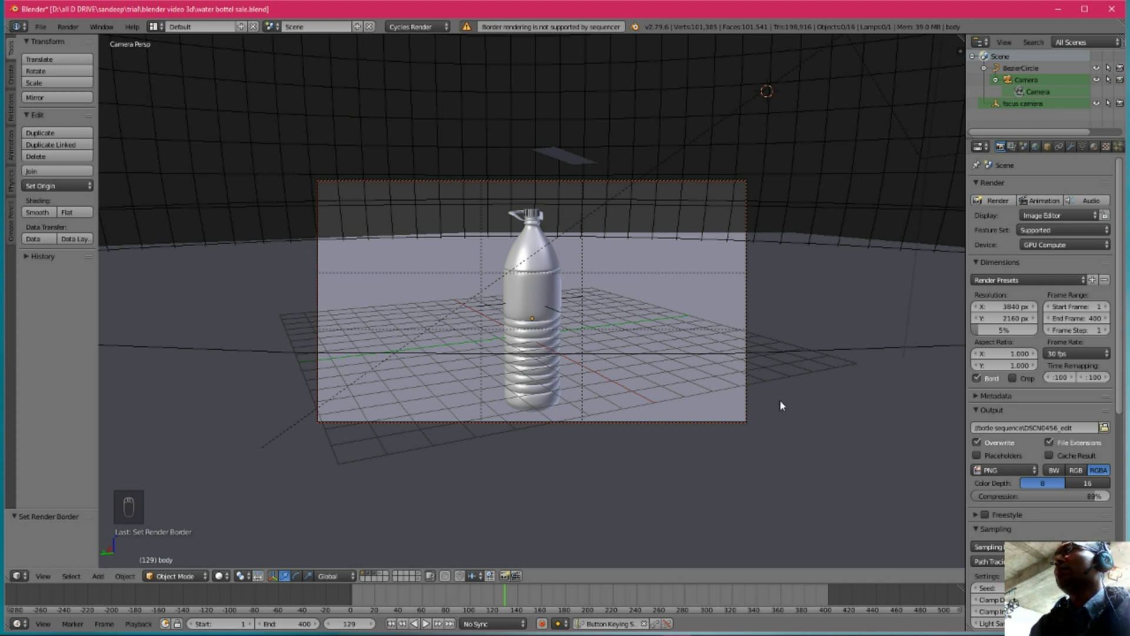
{"action": "middle_click_drag", "start_coordinate": [442, 197], "coordinate": [475, 248]}
{"action": "scroll", "coordinate": [476, 249], "scroll_direction": "up", "scroll_amount": 3}
{"action": "middle_click_drag", "start_coordinate": [526, 301], "coordinate": [501, 274]}
{"action": "scroll", "coordinate": [501, 273], "scroll_direction": "up", "scroll_amount": 2}
{"action": "scroll", "coordinate": [501, 273], "scroll_direction": "down", "scroll_amount": 2}
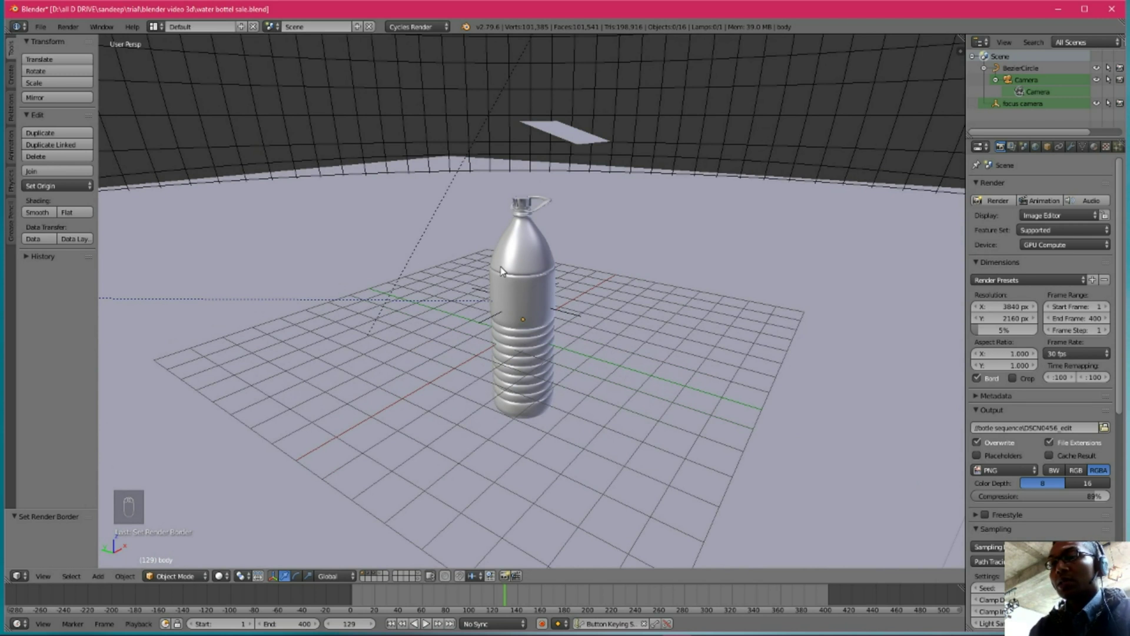
Mark a render border around the bottle and preview it in rendered shading before returning to solid
{"action": "key", "text": "ctrl+b"}
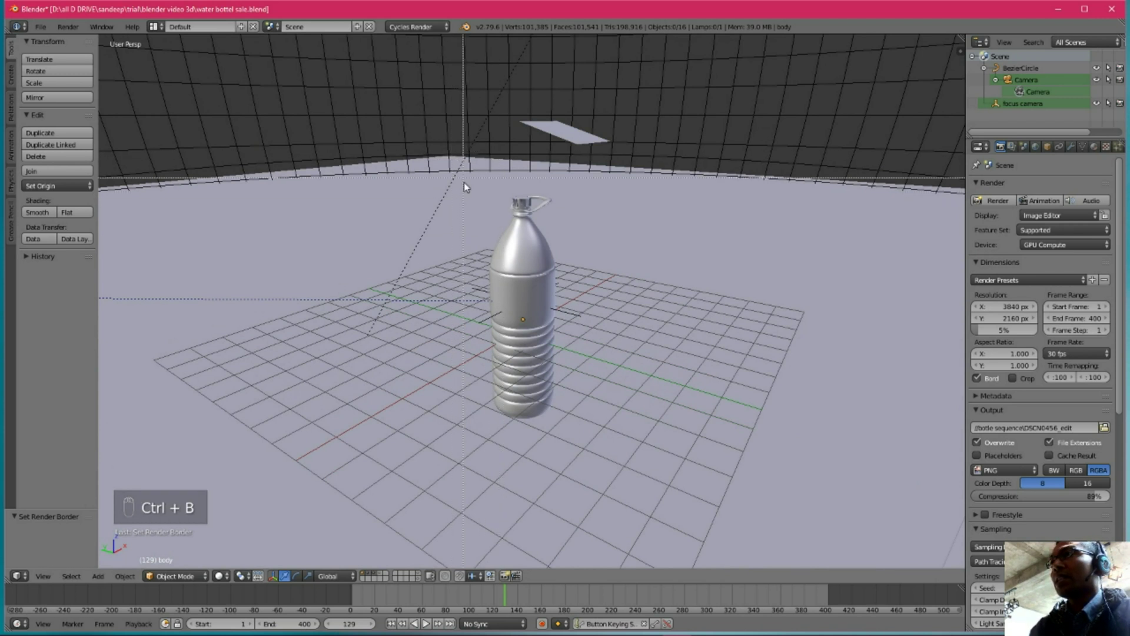
{"action": "left_click_drag", "start_coordinate": [451, 185], "coordinate": [610, 466]}
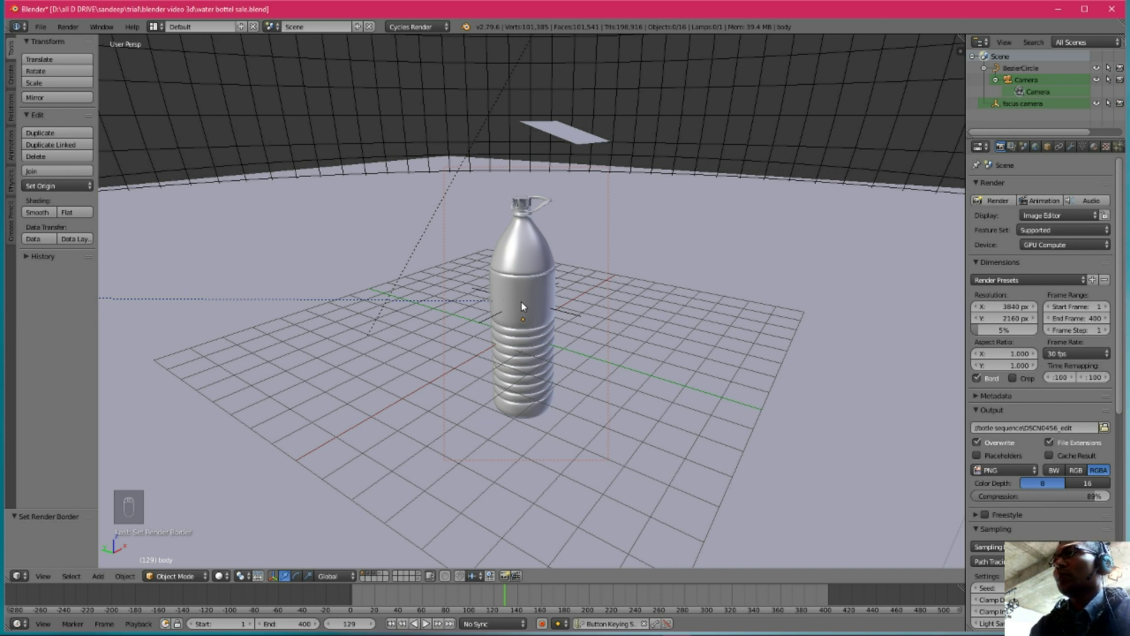
{"action": "scroll", "coordinate": [522, 306], "scroll_direction": "up", "scroll_amount": 1}
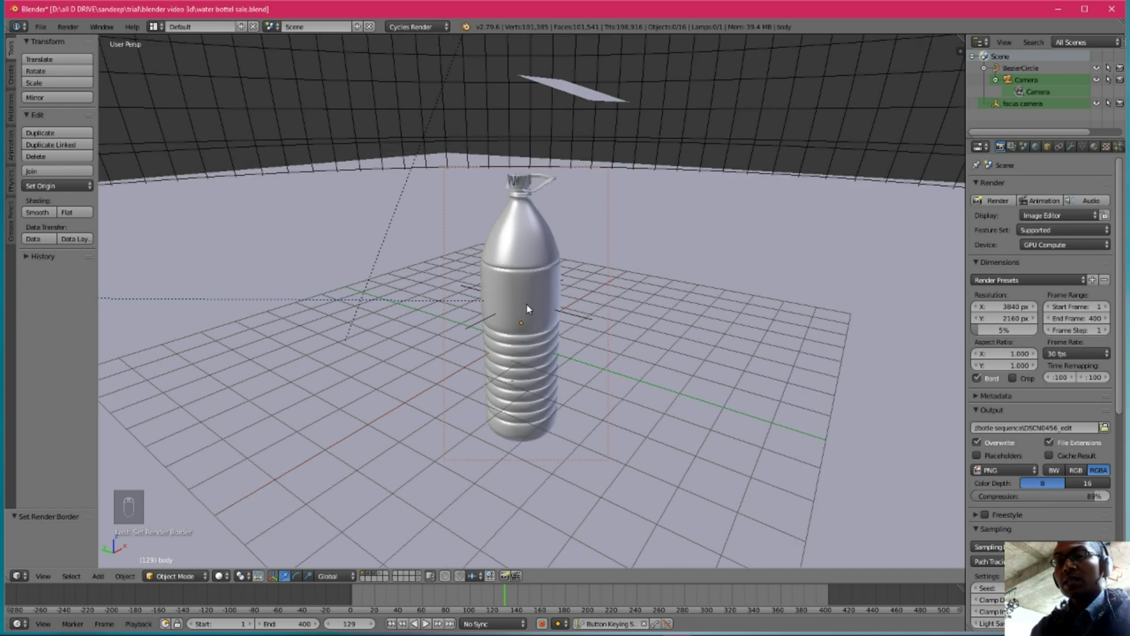
{"action": "key", "text": "shift+z"}
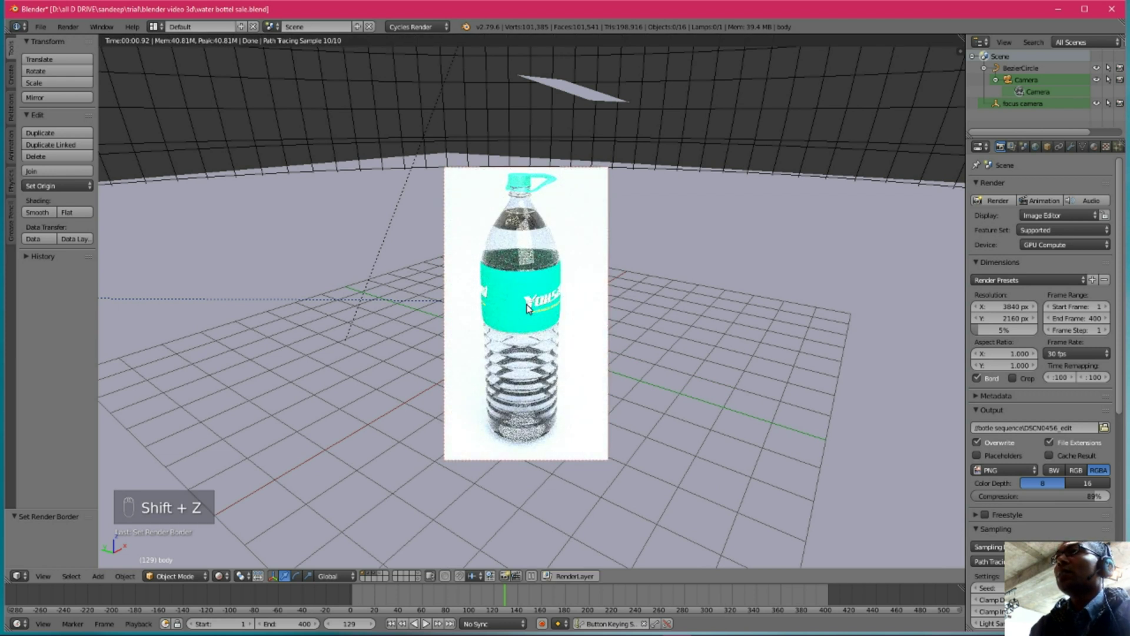
{"action": "key", "text": "shift+z"}
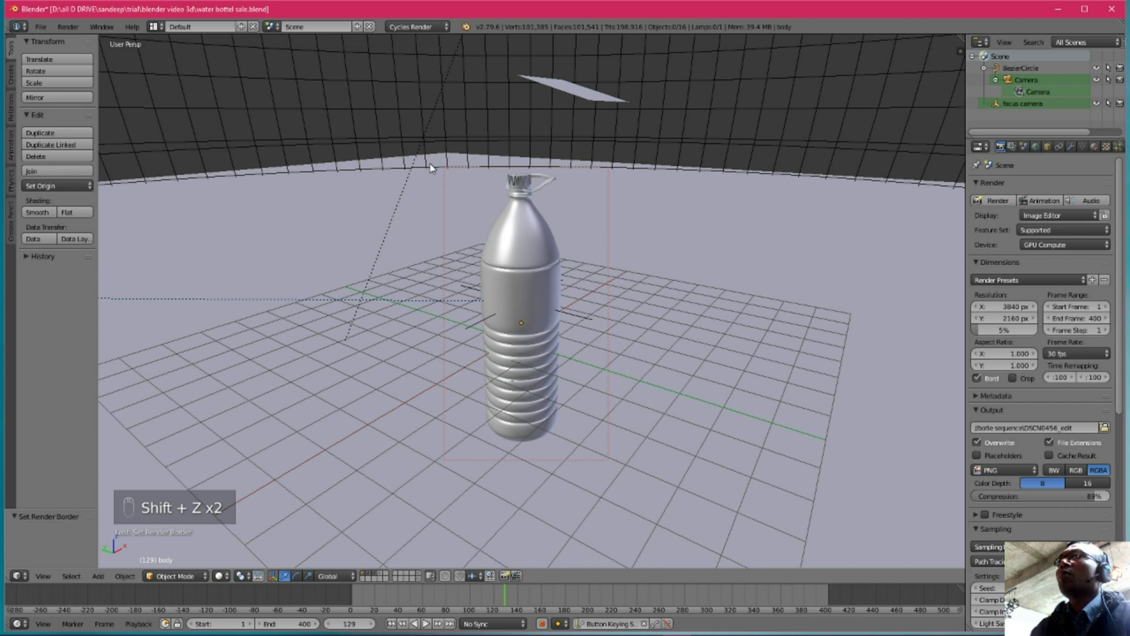
Redraw the render border around the bottle, render that region, and return to camera view
{"action": "middle_click_drag", "start_coordinate": [455, 167], "coordinate": [453, 202]}
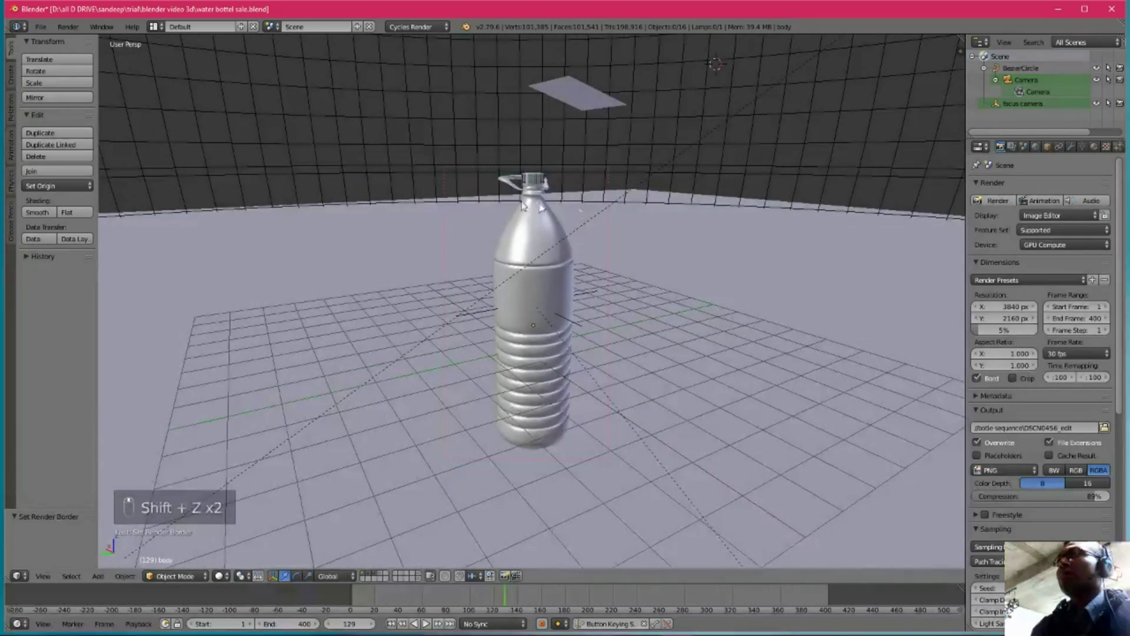
{"action": "key", "text": "ctrl+b"}
{"action": "left_click_drag", "start_coordinate": [386, 119], "coordinate": [595, 471]}
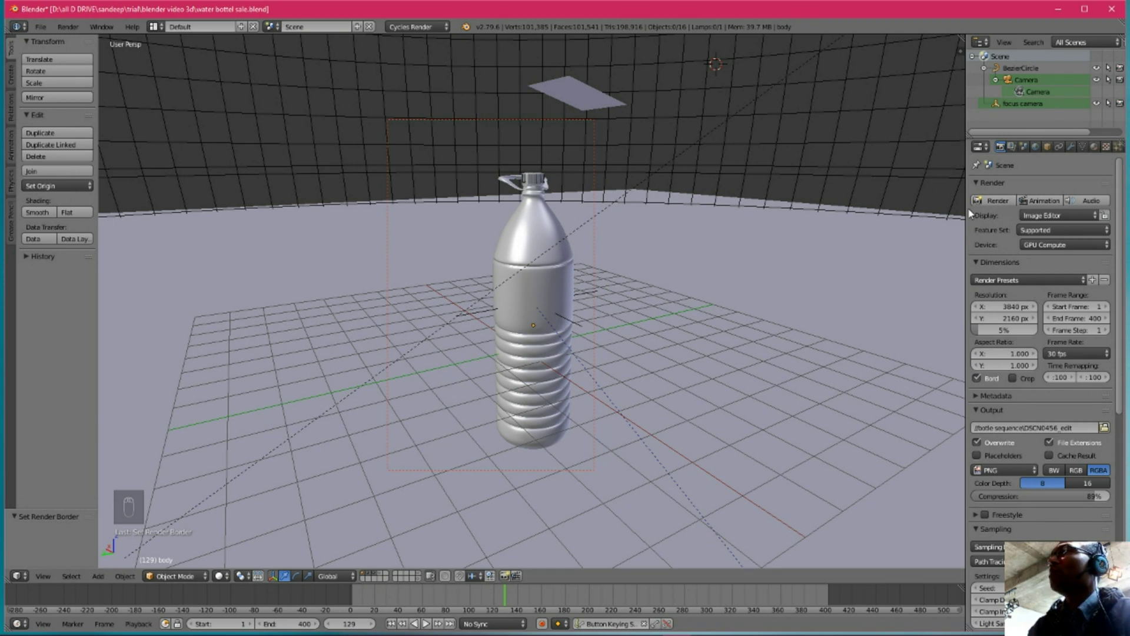
{"action": "left_click", "coordinate": [993, 203]}
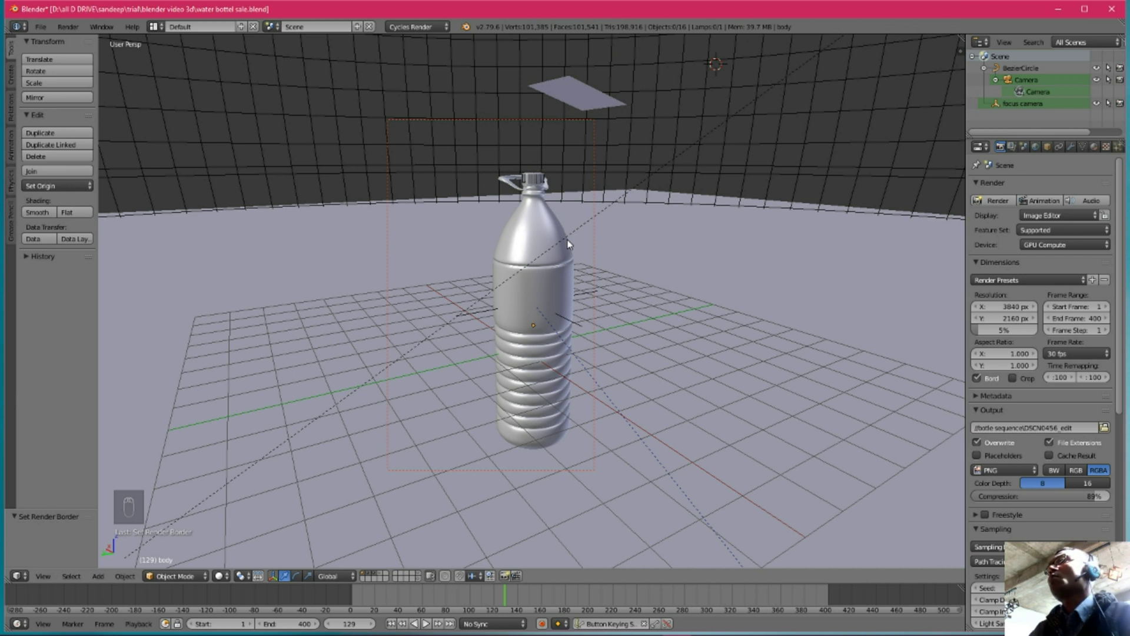
{"action": "key", "text": "KP_0"}
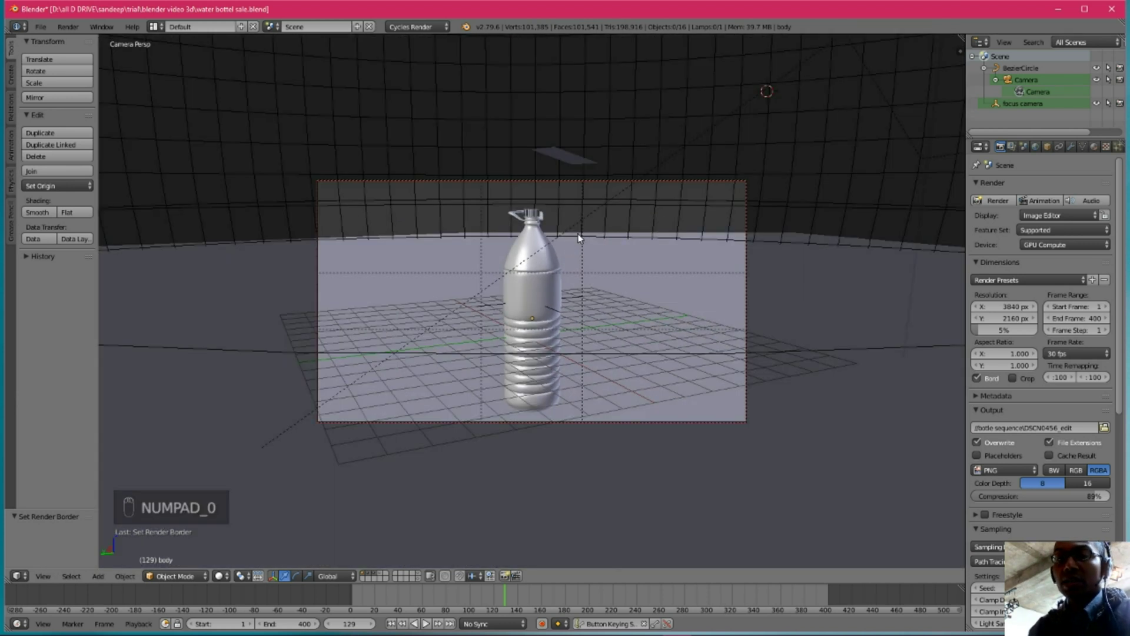
Run Clear Render Border twice via the 'clear bo' search, then return to the camera view
{"action": "key", "text": "space"}
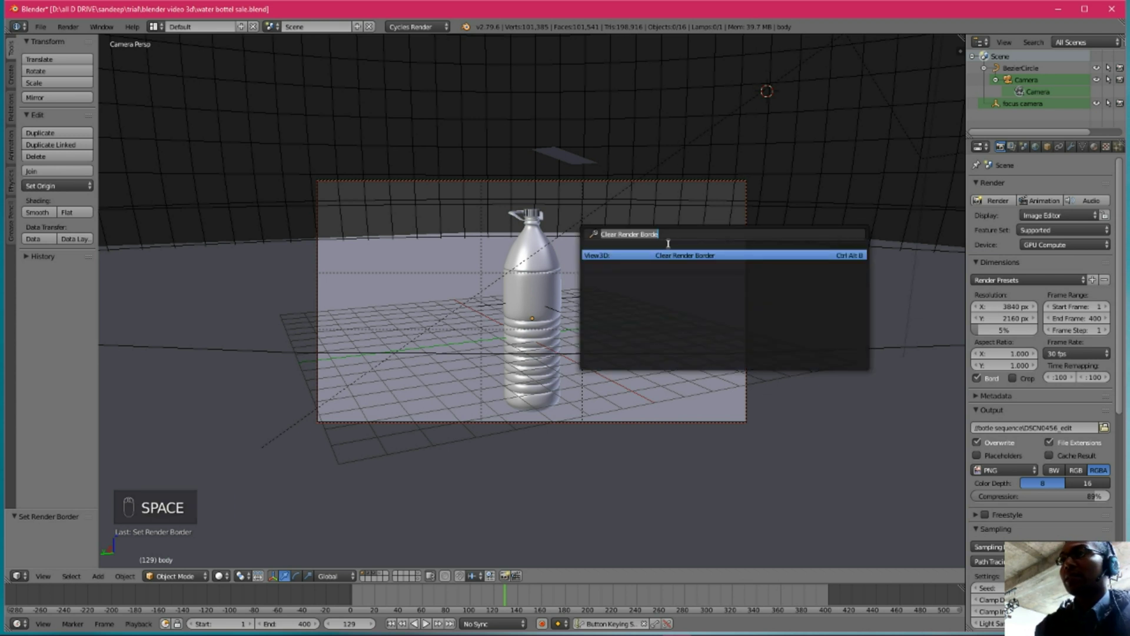
{"action": "type", "text": "clea"}
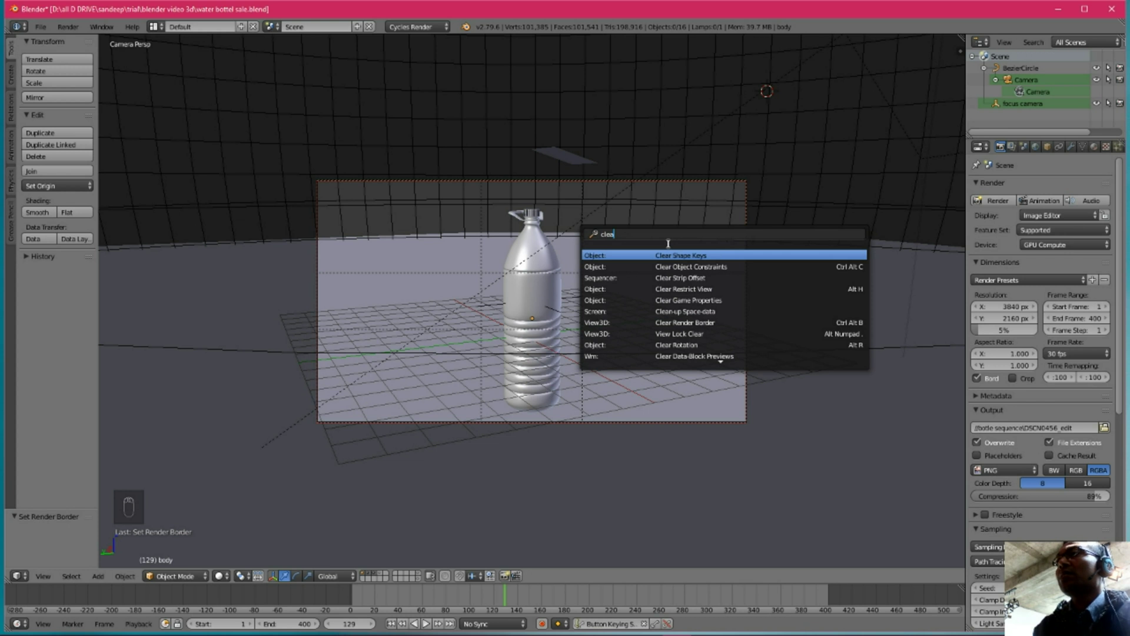
{"action": "type", "text": "r"}
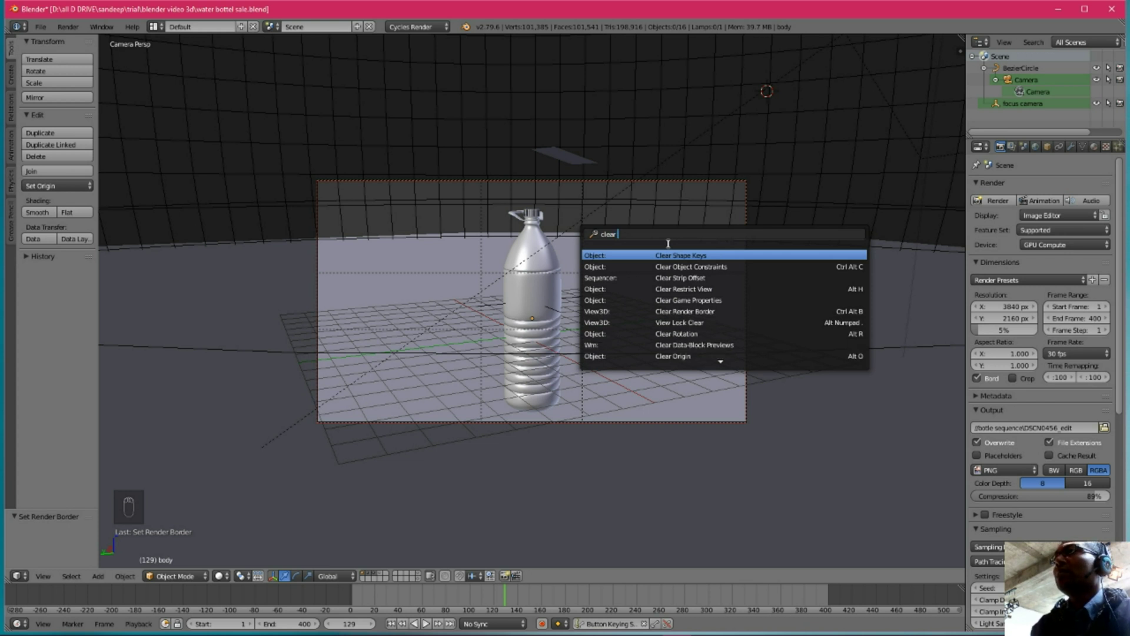
{"action": "type", "text": " bo"}
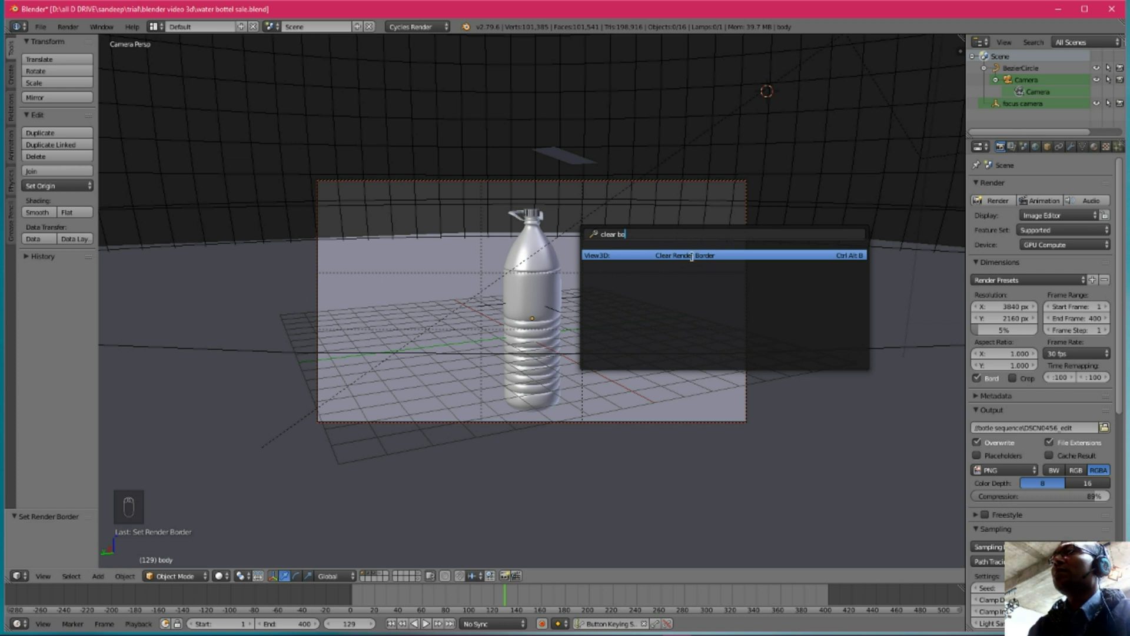
{"action": "left_click", "coordinate": [692, 256]}
{"action": "middle_click_drag", "start_coordinate": [492, 321], "coordinate": [403, 348]}
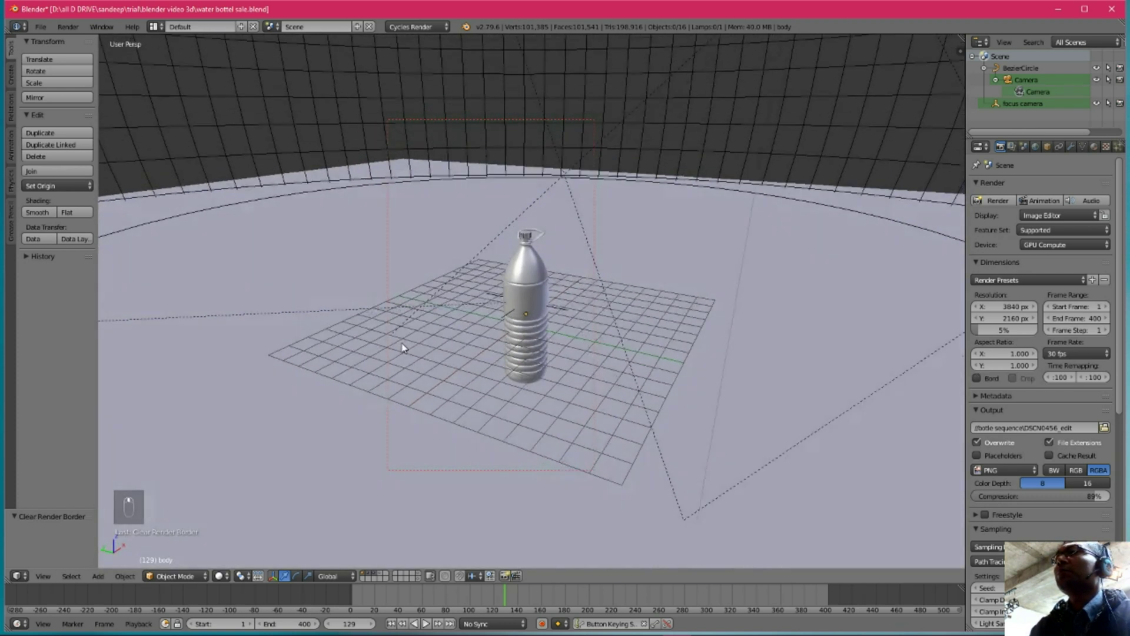
{"action": "key", "text": "space"}
{"action": "left_click", "coordinate": [604, 369]}
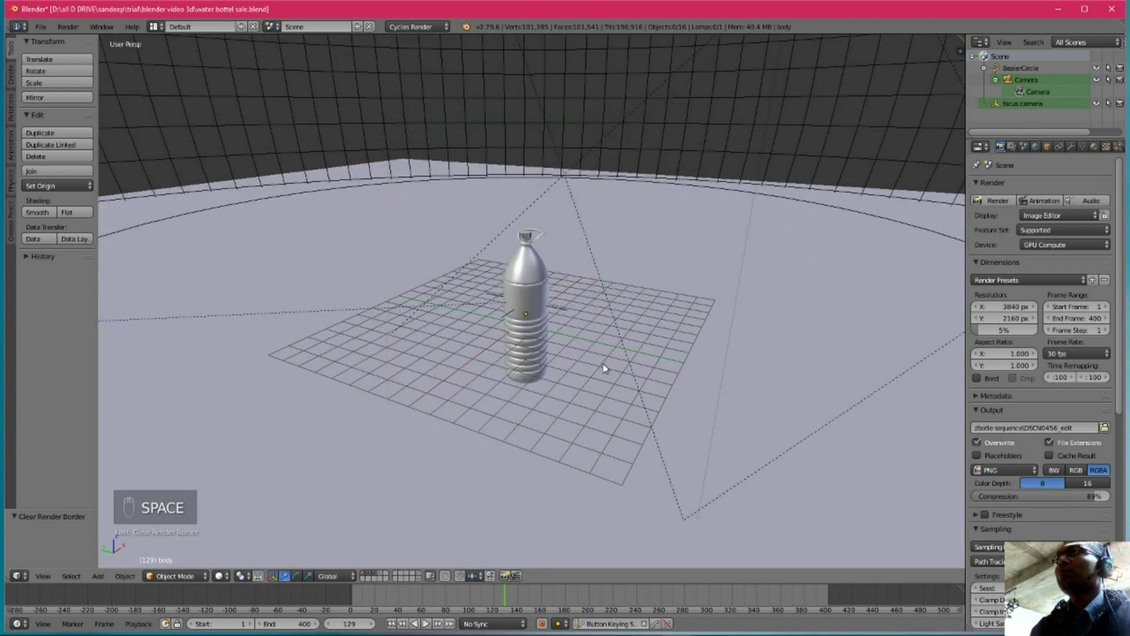
{"action": "scroll", "coordinate": [511, 272], "scroll_direction": "down", "scroll_amount": 4}
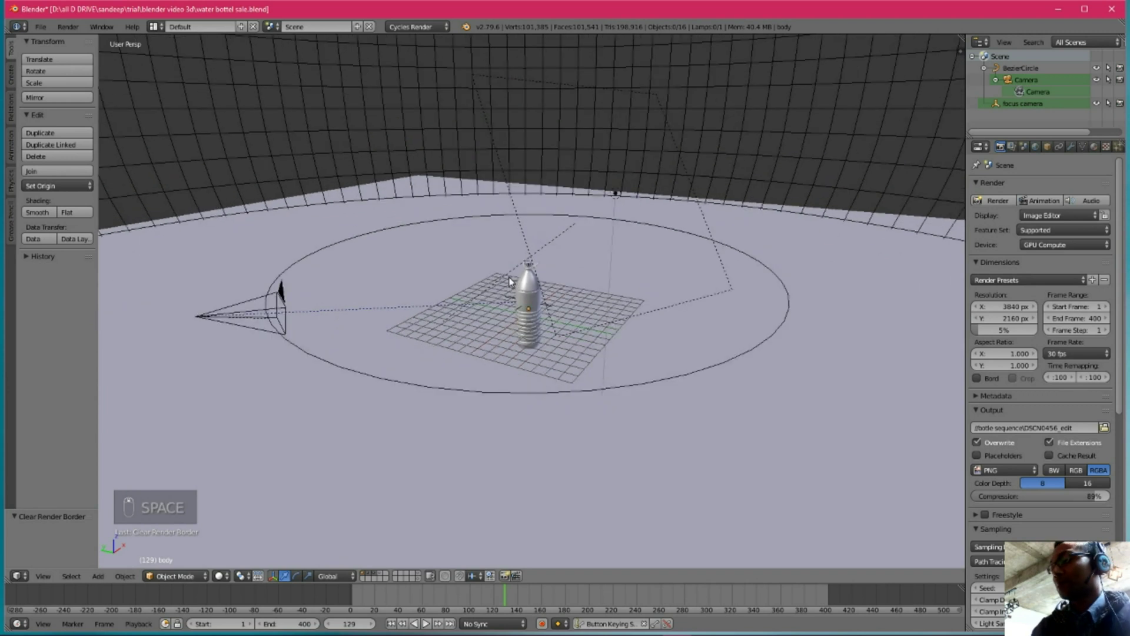
{"action": "key", "text": "KP_0"}
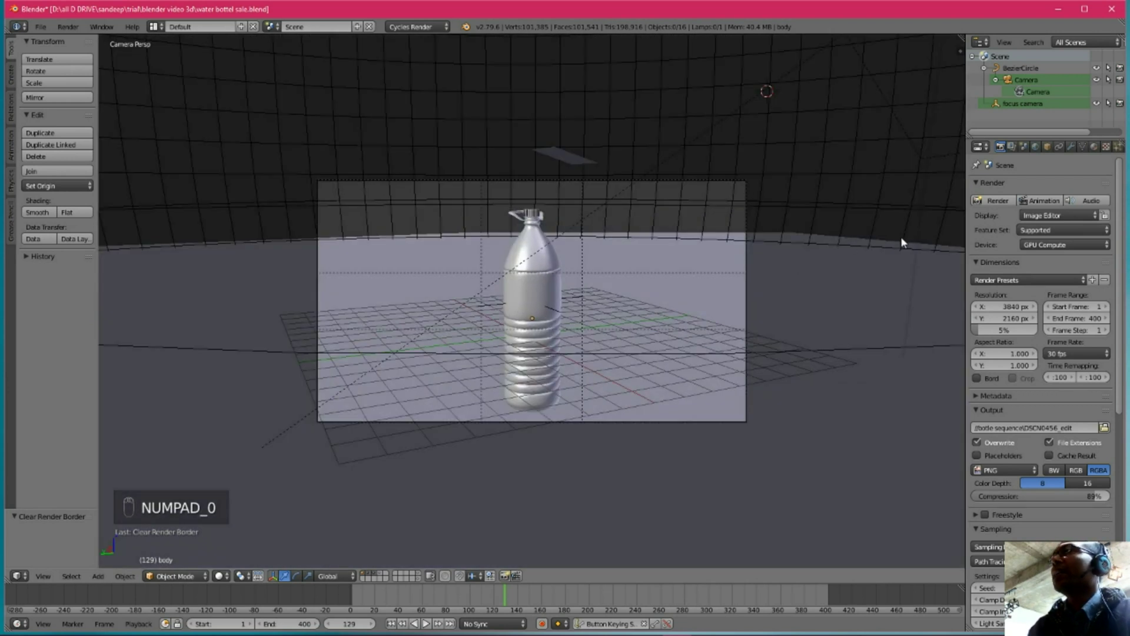
Render the full camera frame, inspect the result, and re-render at 20% resolution with F12
{"action": "left_click", "coordinate": [993, 202]}
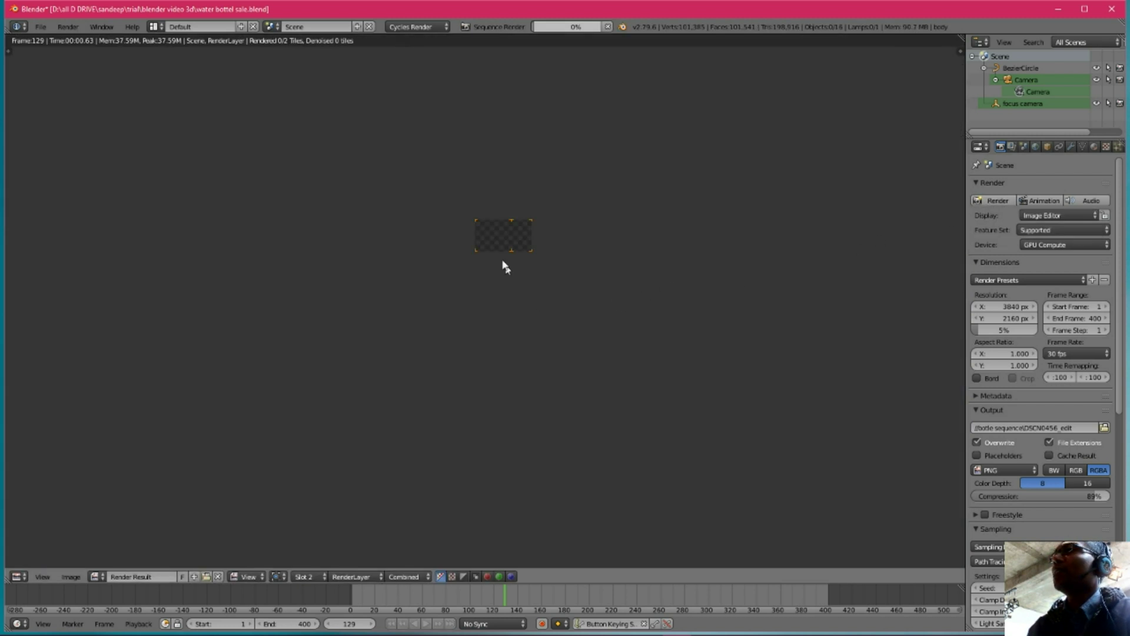
{"action": "middle_click_drag", "start_coordinate": [505, 232], "coordinate": [467, 394]}
{"action": "scroll", "coordinate": [468, 394], "scroll_direction": "up", "scroll_amount": 3}
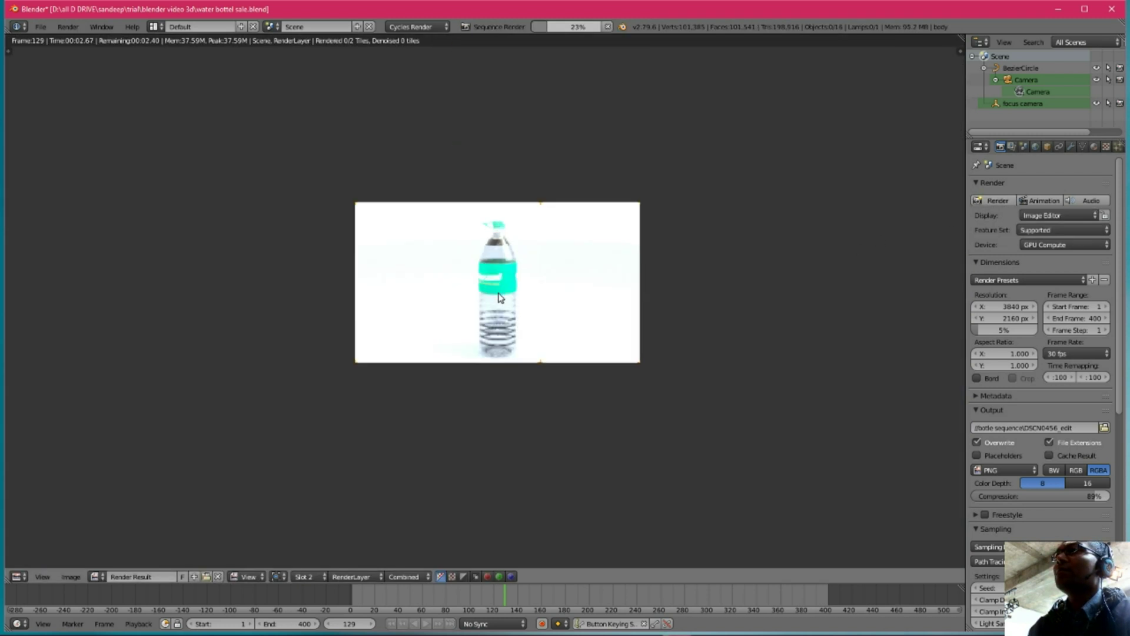
{"action": "scroll", "coordinate": [500, 296], "scroll_direction": "down", "scroll_amount": 2}
{"action": "scroll", "coordinate": [500, 296], "scroll_direction": "up", "scroll_amount": 2}
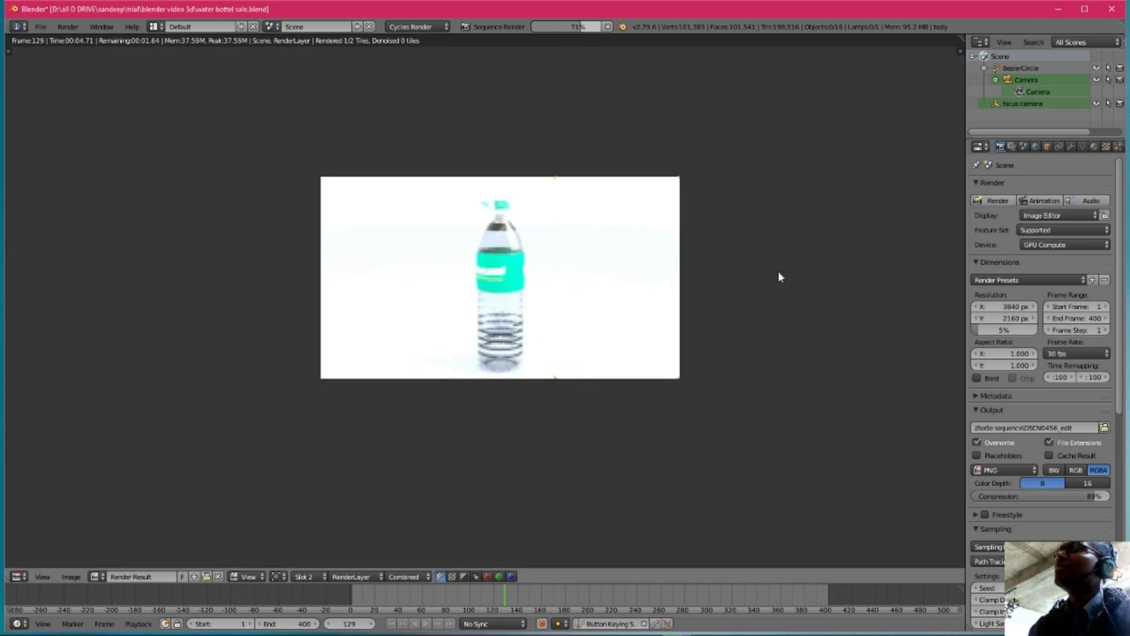
{"action": "key", "text": "F12"}
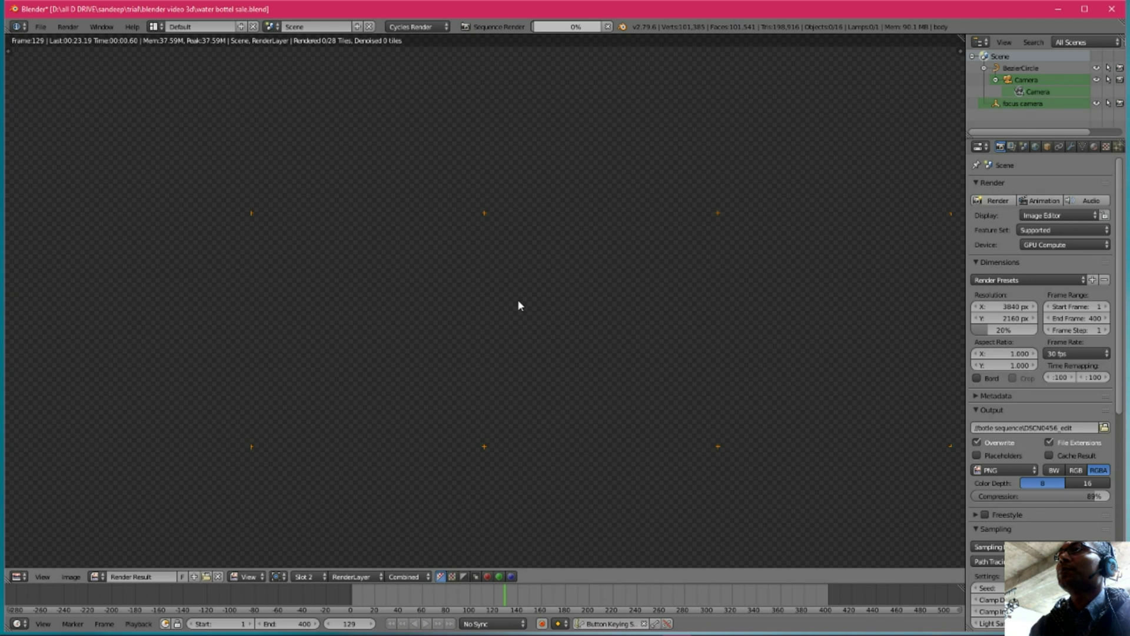
{"action": "scroll", "coordinate": [517, 299], "scroll_direction": "down", "scroll_amount": 6}
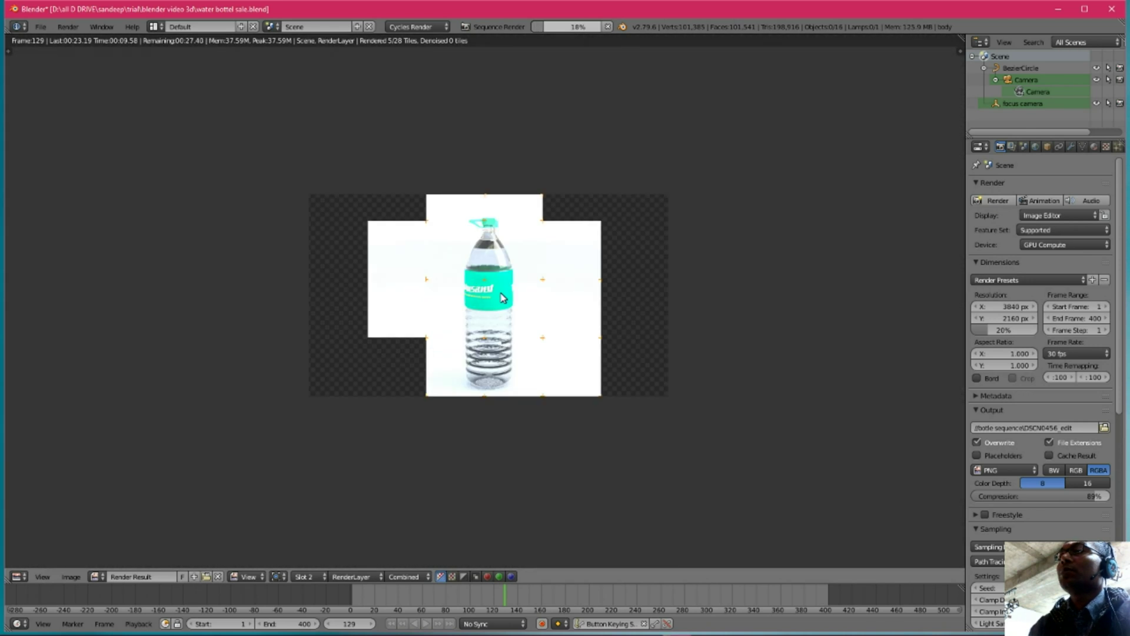